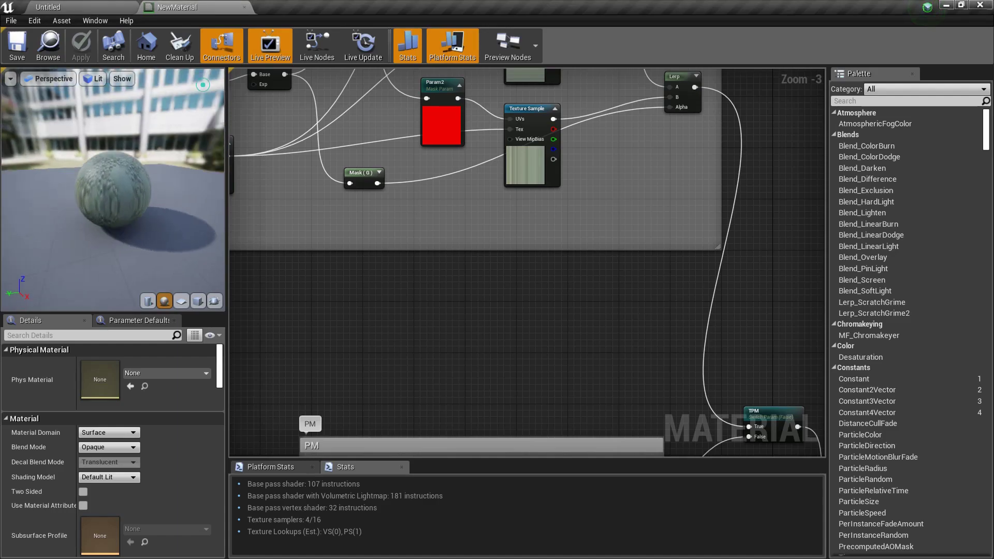
# Examine the material graph's layout, covering the TPM and PM comment groups and their connections into the TPM switch and material output
pyautogui.scroll(5, 109, 250)
pyautogui.scroll(-5, 109, 251)
pyautogui.moveTo(118, 263); pyautogui.dragTo(133, 265)
pyautogui.scroll(-5, 653, 305)
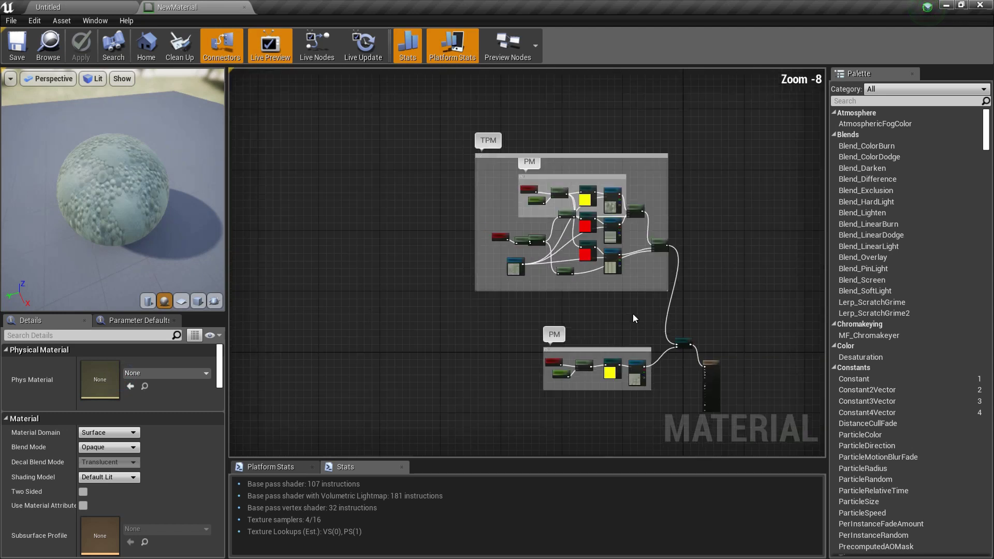
pyautogui.moveTo(564, 308); pyautogui.dragTo(486, 356, button='right')
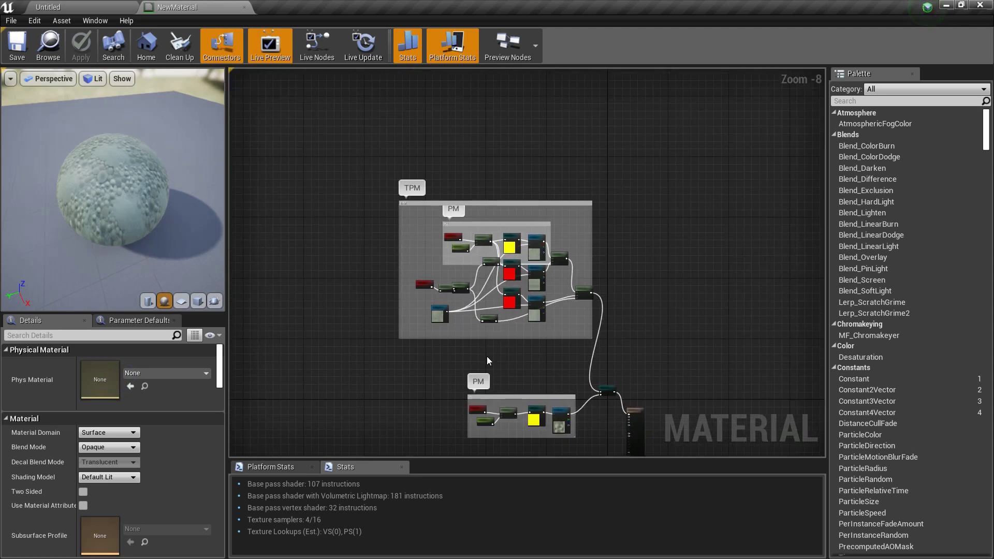
pyautogui.scroll(6, 474, 345)
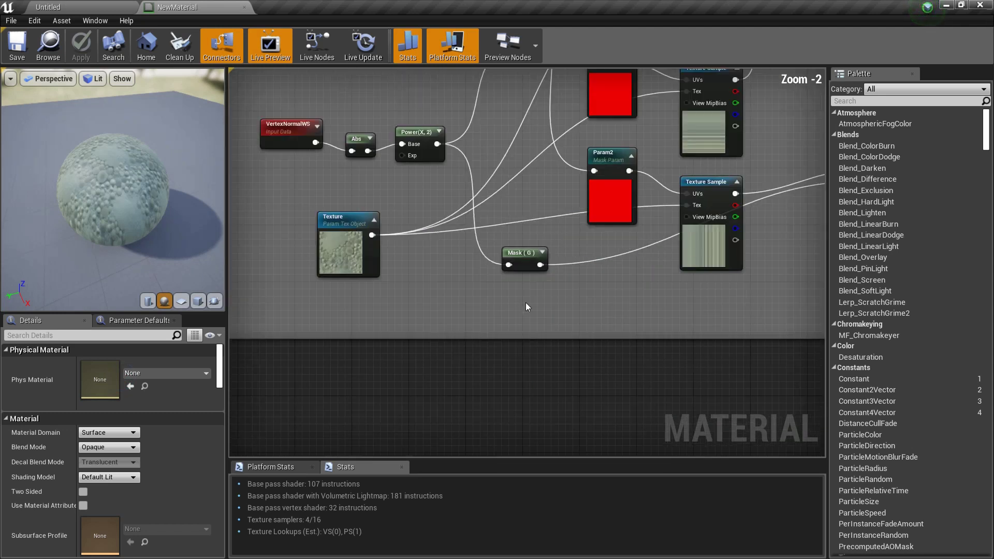
pyautogui.scroll(-9, 526, 302)
pyautogui.scroll(6, 502, 382)
pyautogui.moveTo(503, 382); pyautogui.dragTo(525, 211, button='right')
pyautogui.moveTo(529, 391); pyautogui.dragTo(501, 383, button='right')
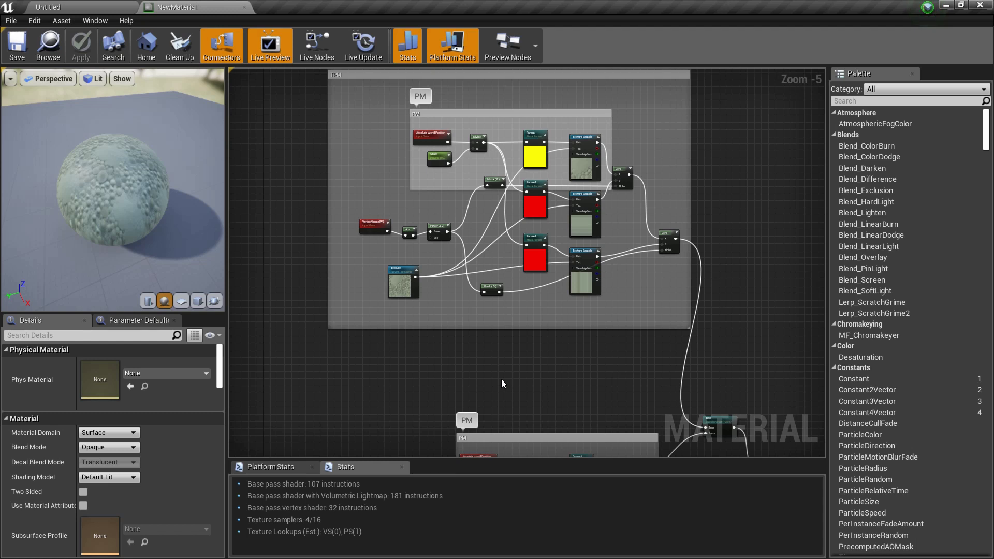
pyautogui.moveTo(586, 332); pyautogui.dragTo(486, 398, button='right')
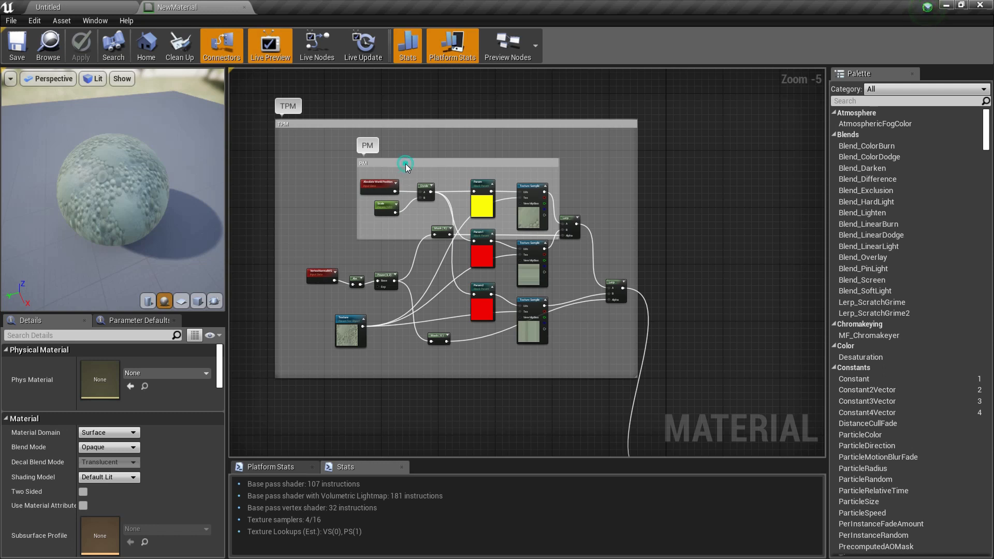
pyautogui.moveTo(642, 175); pyautogui.dragTo(684, 187, button='right')
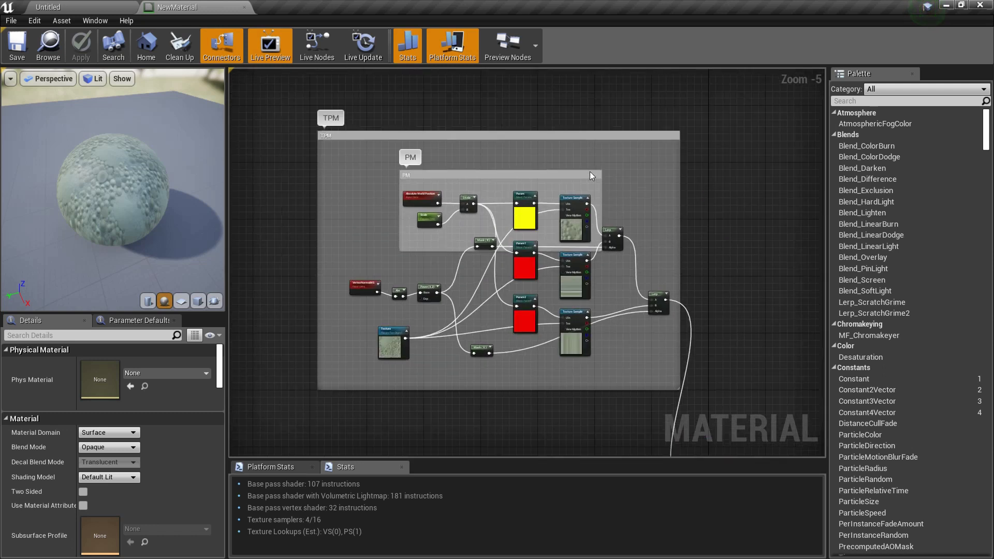
pyautogui.moveTo(736, 322); pyautogui.dragTo(690, 222, button='right')
pyautogui.scroll(5, 575, 343)
pyautogui.scroll(-9, 547, 318)
pyautogui.moveTo(539, 311); pyautogui.dragTo(561, 148, button='right')
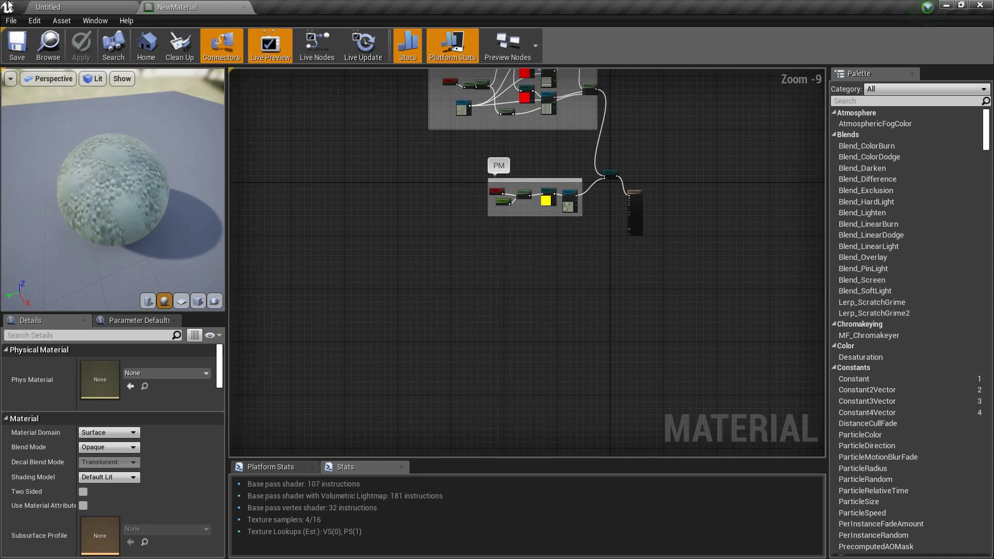
pyautogui.moveTo(641, 270); pyautogui.dragTo(558, 434, button='right')
pyautogui.scroll(1, 441, 341)
pyautogui.moveTo(422, 291); pyautogui.dragTo(548, 230, button='right')
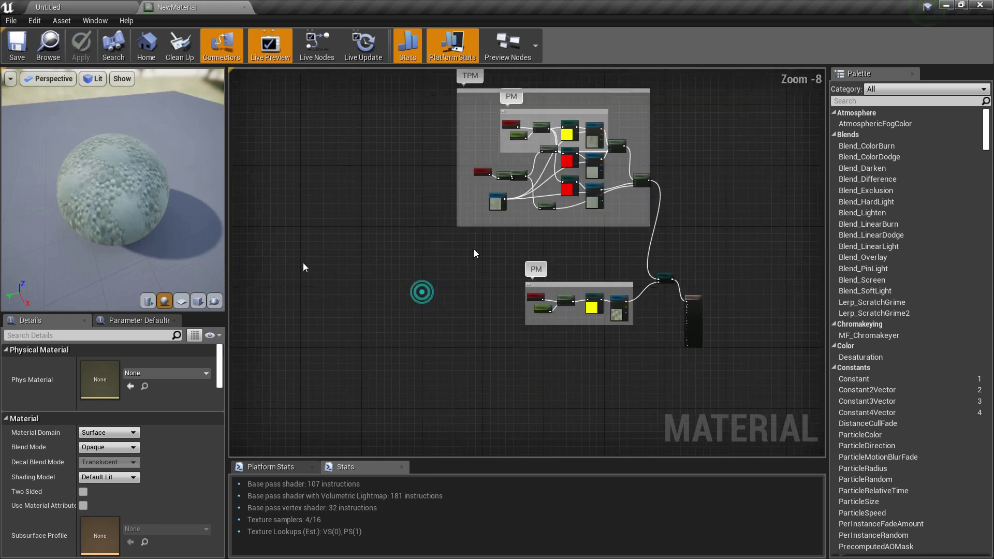
# Compare the TPM group with the standalone PM group, from its Absolute World Position and Scale nodes through to the Texture Sample
pyautogui.moveTo(413, 203); pyautogui.dragTo(405, 361)
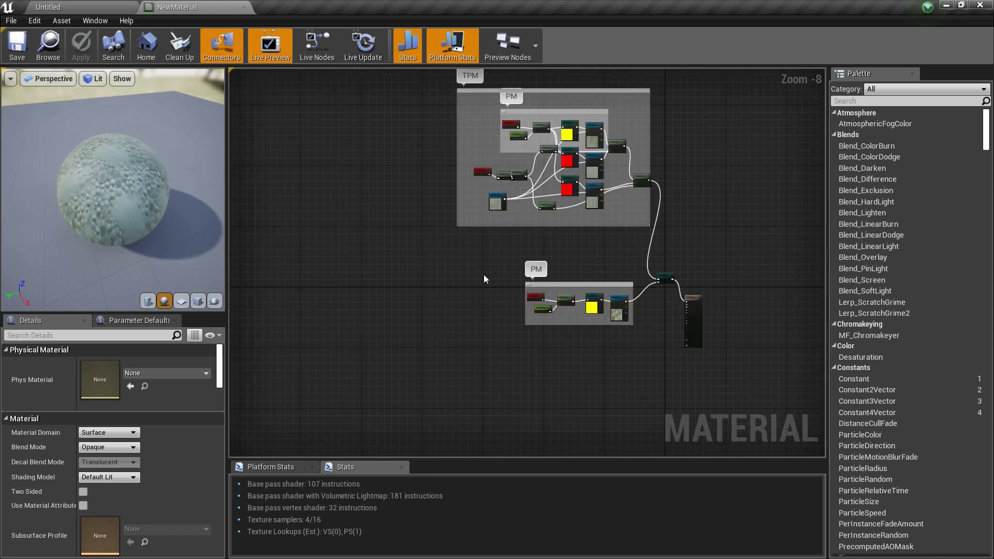
pyautogui.moveTo(484, 275); pyautogui.dragTo(608, 392)
pyautogui.scroll(4, 587, 287)
pyautogui.moveTo(497, 191); pyautogui.dragTo(533, 413, button='right')
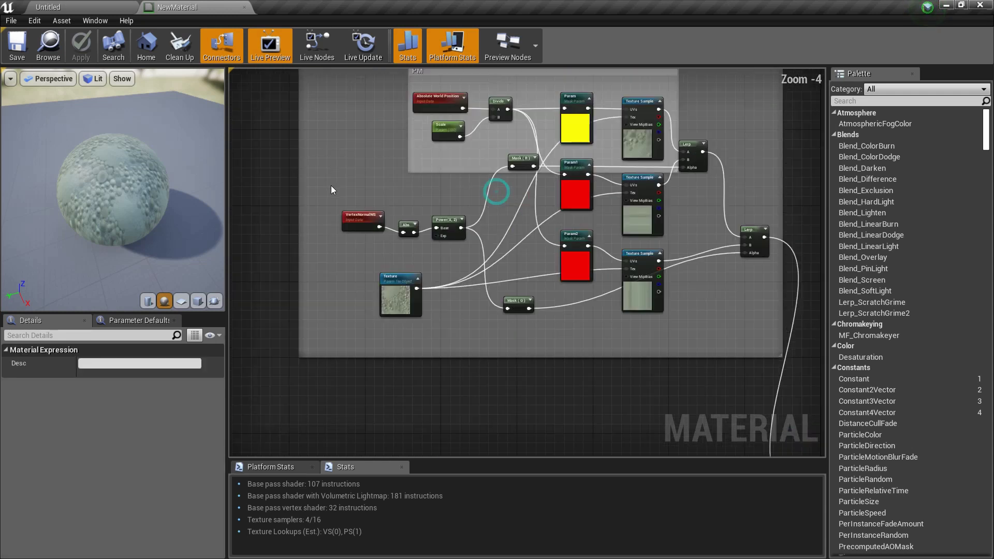
pyautogui.moveTo(385, 166); pyautogui.dragTo(388, 206)
pyautogui.moveTo(437, 258); pyautogui.dragTo(411, 140, button='right')
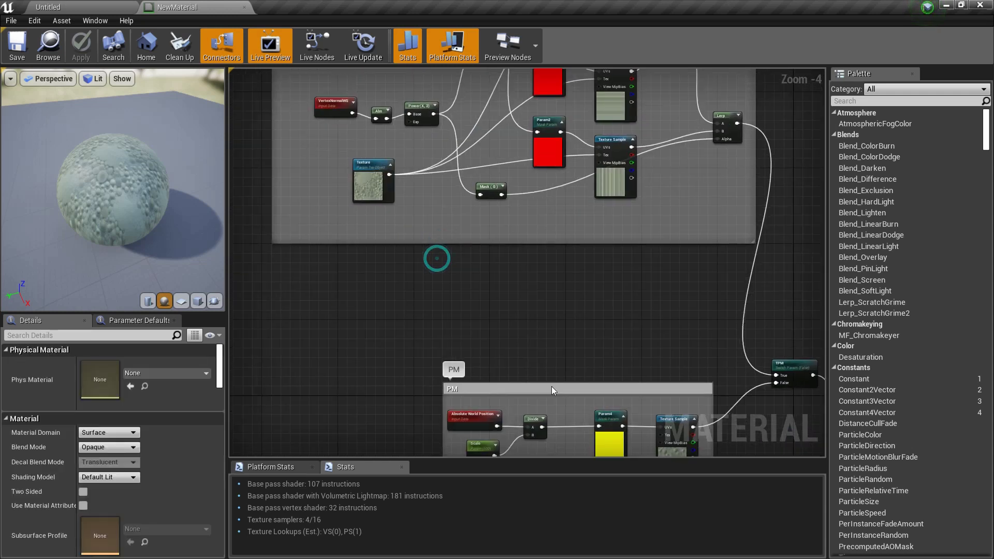
pyautogui.moveTo(571, 417); pyautogui.dragTo(536, 328, button='right')
pyautogui.moveTo(411, 244); pyautogui.dragTo(635, 343)
pyautogui.click(524, 282)
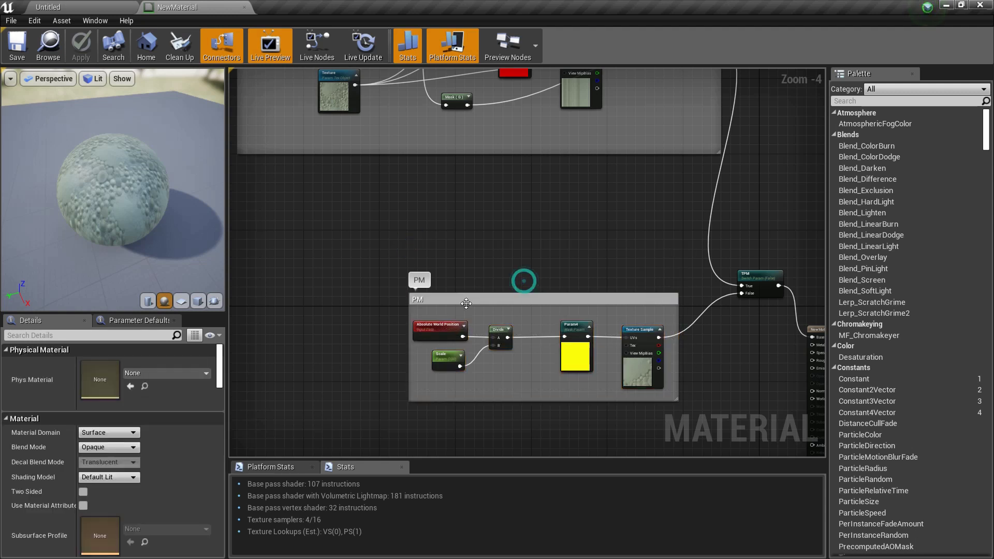
pyautogui.click(465, 300)
pyautogui.moveTo(489, 281); pyautogui.dragTo(473, 199, button='right')
pyautogui.moveTo(288, 184); pyautogui.dragTo(650, 412)
pyautogui.moveTo(384, 186); pyautogui.dragTo(384, 185)
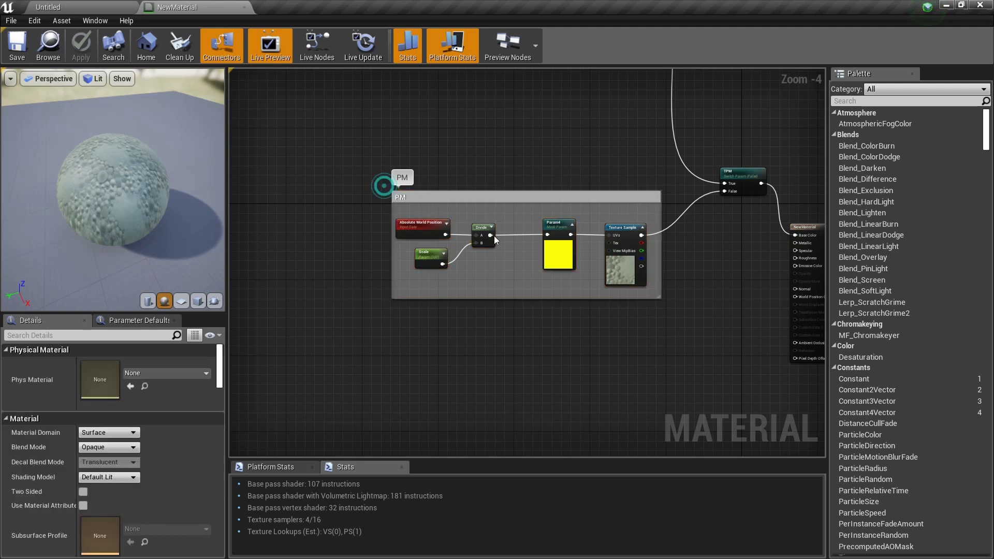
pyautogui.moveTo(359, 135); pyautogui.dragTo(529, 251)
# Inspect the TPM group's three projection branches and the VertexNormalWS, Abs and Power nodes that drive their masks
pyautogui.moveTo(394, 155); pyautogui.dragTo(670, 327)
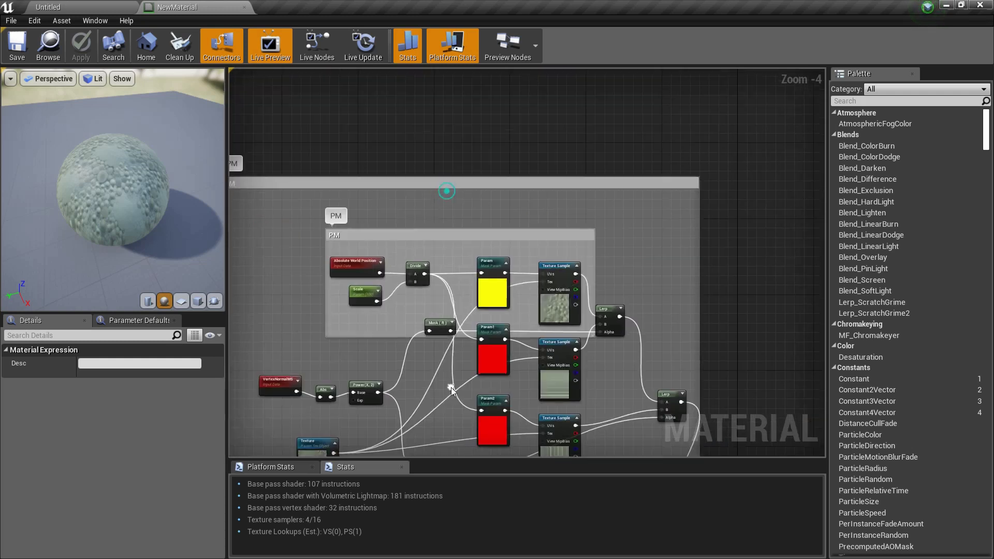
pyautogui.moveTo(440, 355); pyautogui.dragTo(597, 281, button='right')
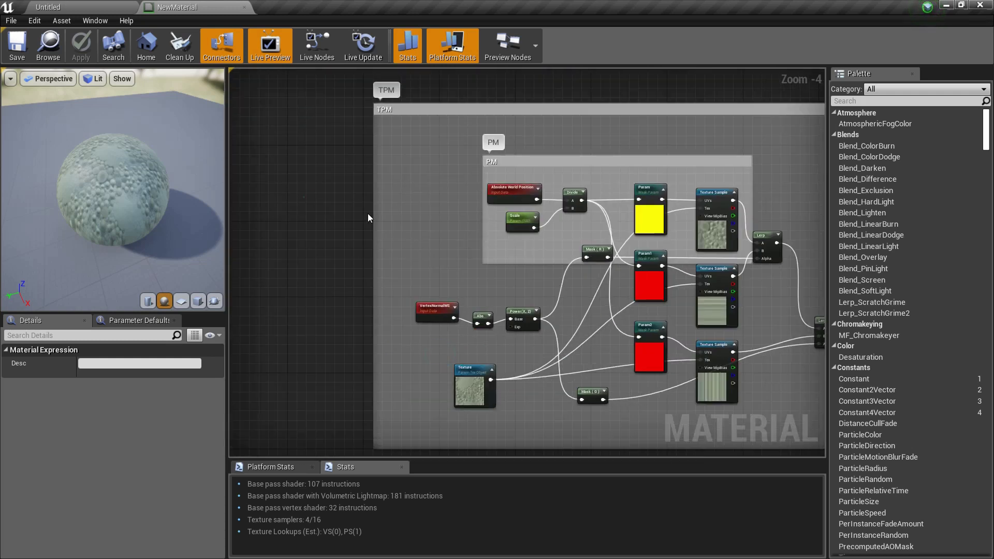
pyautogui.moveTo(304, 197); pyautogui.dragTo(364, 187)
pyautogui.moveTo(364, 188); pyautogui.dragTo(325, 154, button='right')
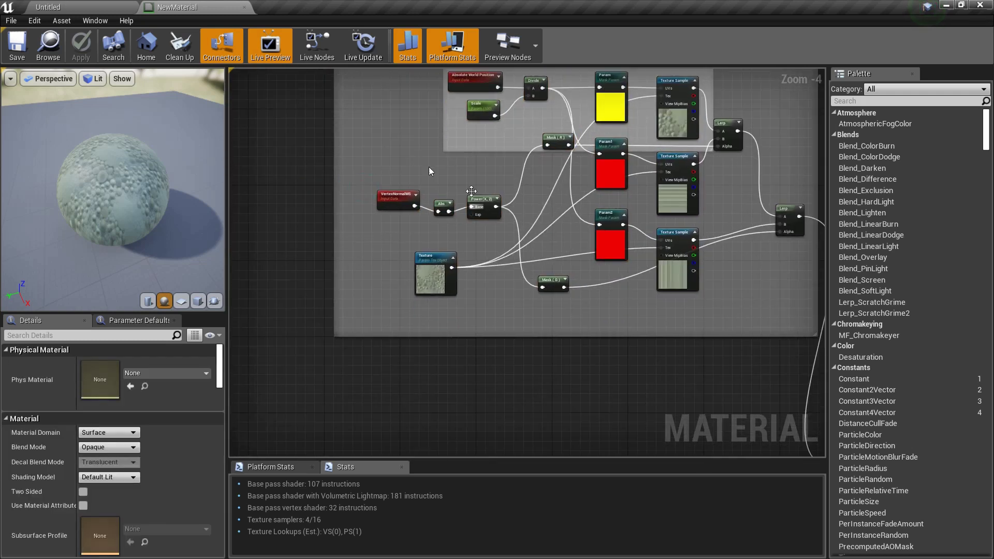
pyautogui.moveTo(462, 217); pyautogui.dragTo(458, 170)
pyautogui.moveTo(492, 222); pyautogui.dragTo(396, 216)
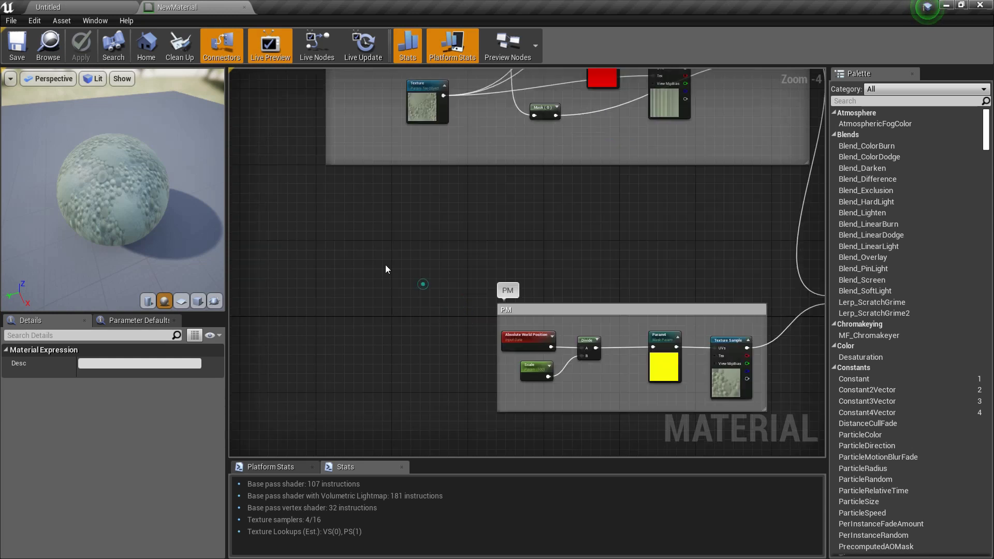
# Add a separate VertexNormalWS node in the empty area below the TPM group and connect it to a new component mask limited to R
pyautogui.click(424, 283)
pyautogui.click(290, 185)
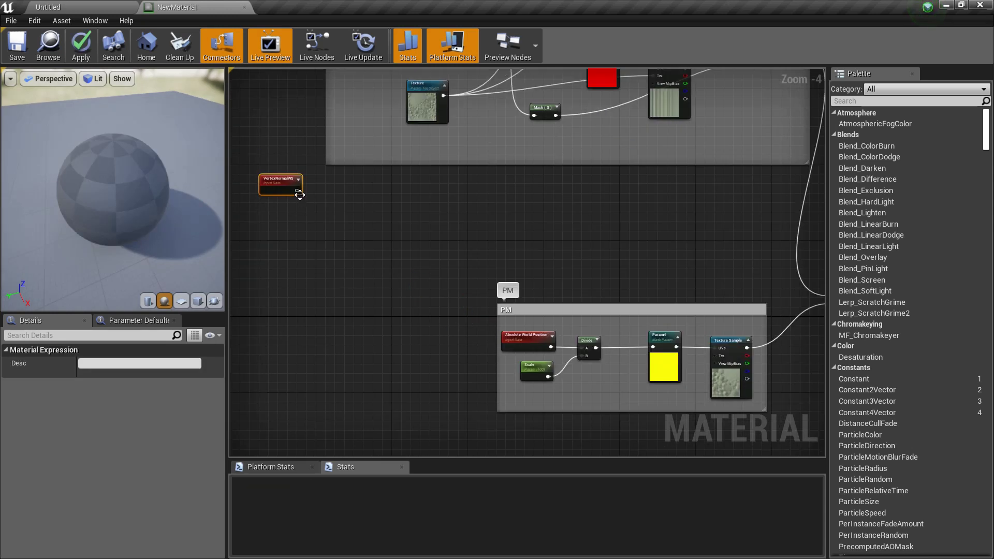
pyautogui.moveTo(297, 191); pyautogui.dragTo(381, 210)
pyautogui.write('coimp')
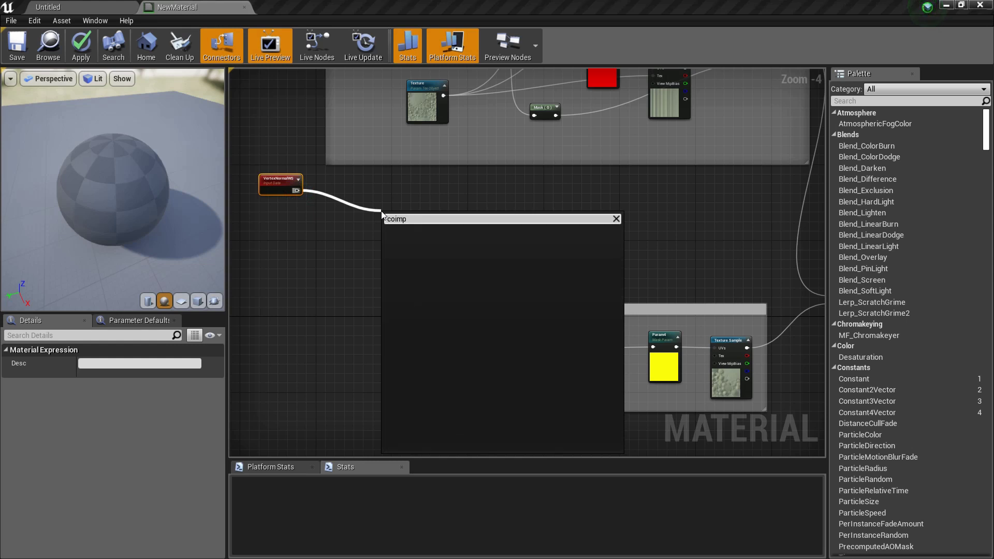
pyautogui.press('BackSpace')
pyautogui.press('BackSpace')
pyautogui.press('BackSpace')
pyautogui.write('mp')
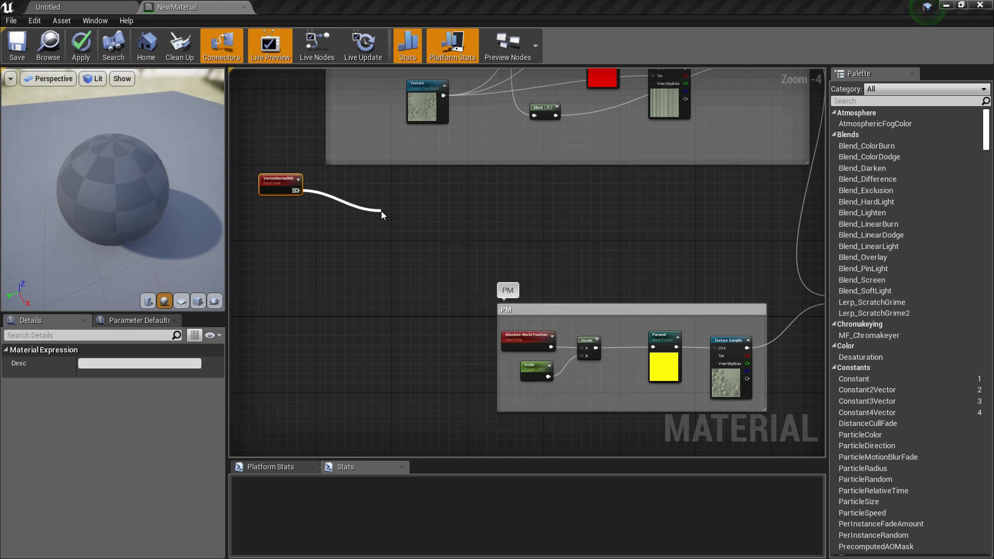
pyautogui.press('Return')
pyautogui.click(83, 377)
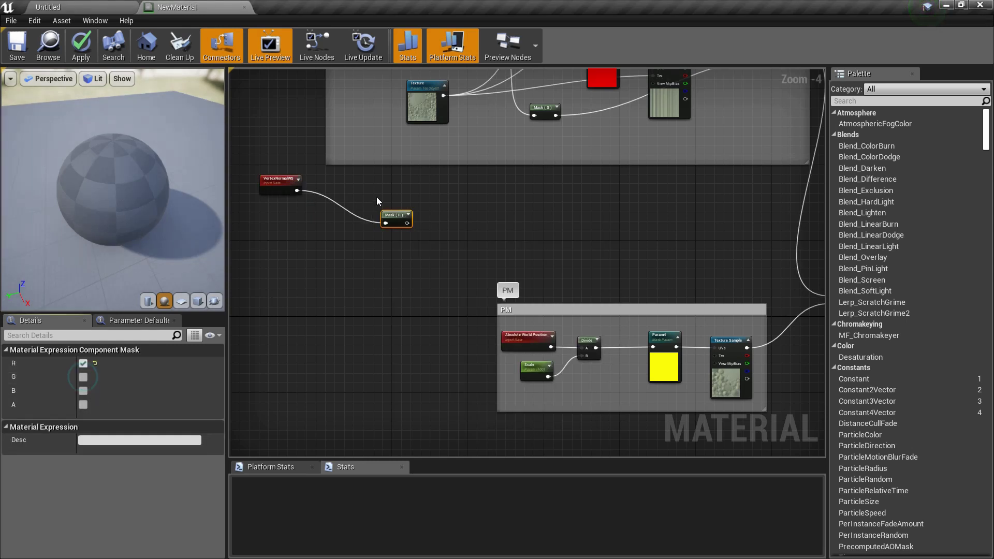
# Start previewing the new Mask (R) node and bring the preview sphere closer
pyautogui.rightClick(392, 216)
pyautogui.click(437, 241)
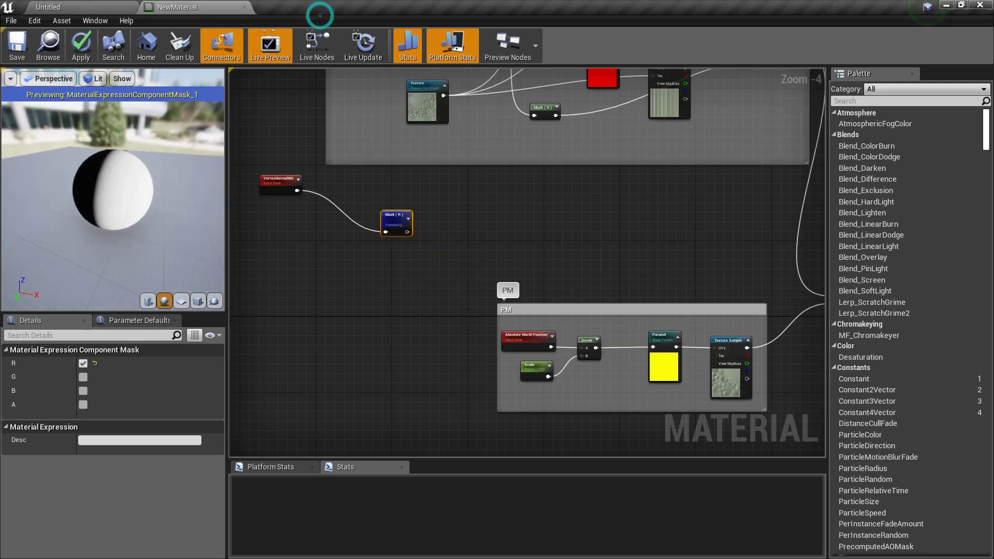
pyautogui.scroll(5, 113, 189)
pyautogui.moveTo(113, 189); pyautogui.dragTo(73, 191)
pyautogui.scroll(4, 402, 236)
# Examine the preview sphere from several angles to see how the R mask shades it along the world X axis
pyautogui.moveTo(396, 189); pyautogui.dragTo(409, 137)
pyautogui.moveTo(359, 284); pyautogui.dragTo(677, 357, button='right')
pyautogui.moveTo(188, 209)
pyautogui.mouseDown()
pyautogui.moveTo(220, 211)
pyautogui.moveTo(176, 214)
pyautogui.mouseUp()
pyautogui.moveTo(186, 209)
pyautogui.mouseDown(button='right')
pyautogui.moveTo(187, 176)
pyautogui.moveTo(187, 220)
pyautogui.mouseUp(button='right')
pyautogui.moveTo(106, 215); pyautogui.dragTo(118, 231)
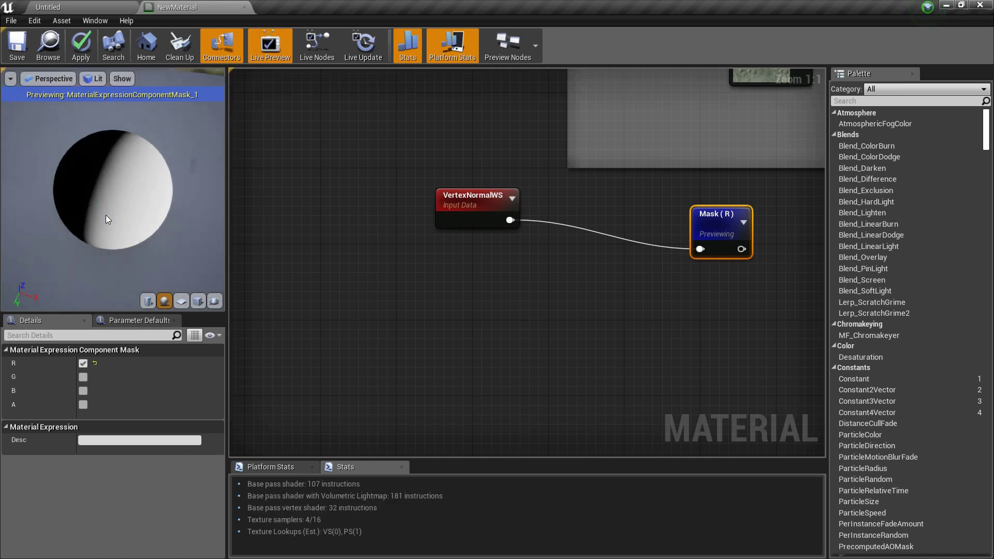
pyautogui.moveTo(105, 216)
pyautogui.mouseDown()
pyautogui.moveTo(91, 227)
pyautogui.moveTo(107, 217)
pyautogui.moveTo(83, 189)
pyautogui.moveTo(121, 186)
pyautogui.moveTo(113, 244)
pyautogui.moveTo(104, 207)
pyautogui.moveTo(153, 204)
pyautogui.mouseUp()
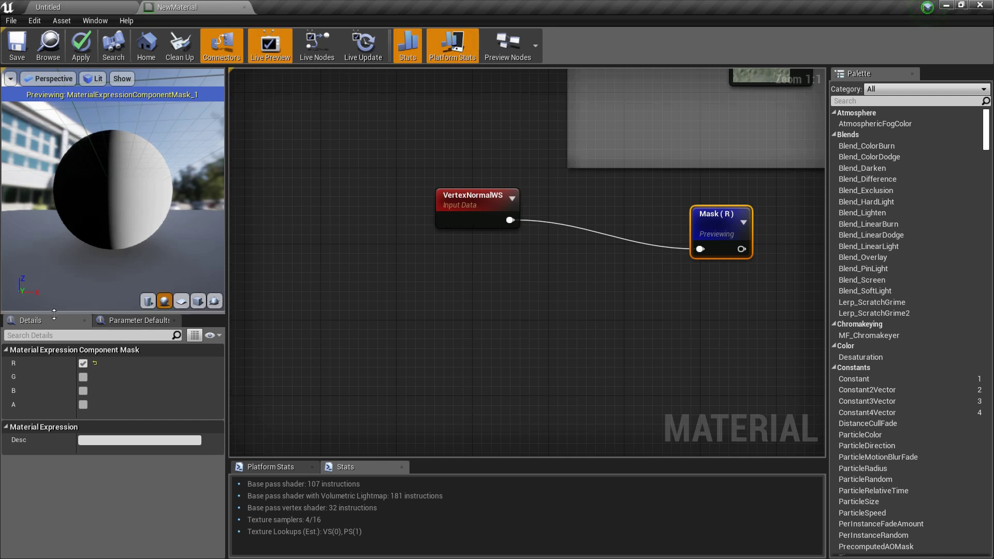
pyautogui.moveTo(143, 231)
pyautogui.mouseDown()
pyautogui.moveTo(120, 231)
pyautogui.moveTo(138, 230)
pyautogui.moveTo(156, 205)
pyautogui.moveTo(102, 161)
pyautogui.moveTo(115, 169)
pyautogui.moveTo(98, 204)
pyautogui.moveTo(171, 195)
pyautogui.moveTo(77, 201)
pyautogui.mouseUp()
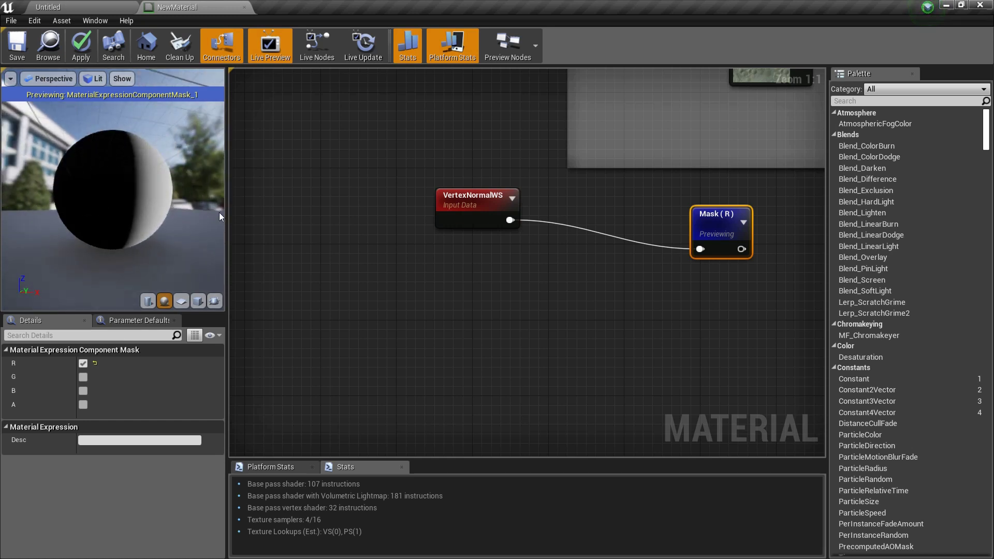
pyautogui.moveTo(220, 215); pyautogui.dragTo(171, 194)
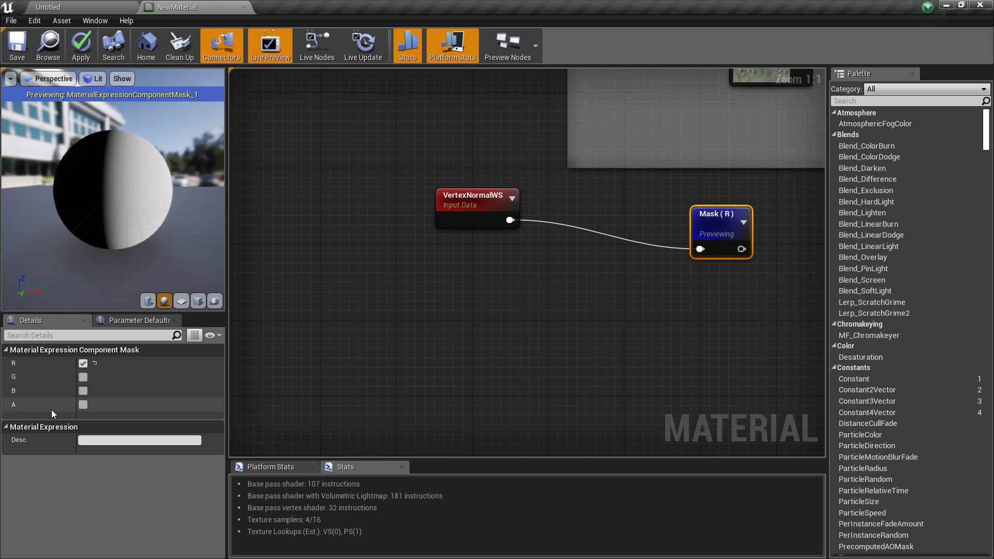
# Switch the component mask from R to G only and inspect the preview sphere's shading along the Y axis
pyautogui.click(83, 366)
pyautogui.click(83, 376)
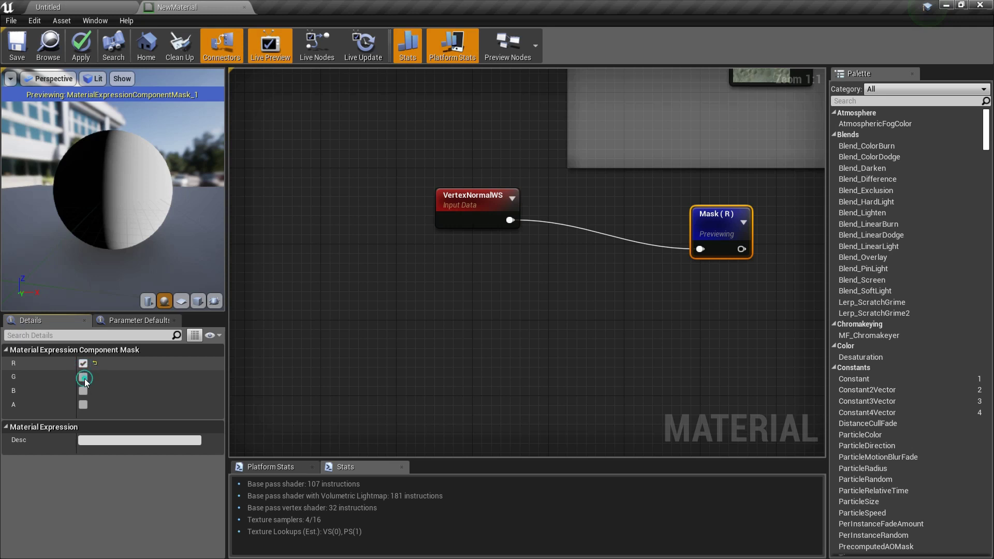
pyautogui.click(82, 363)
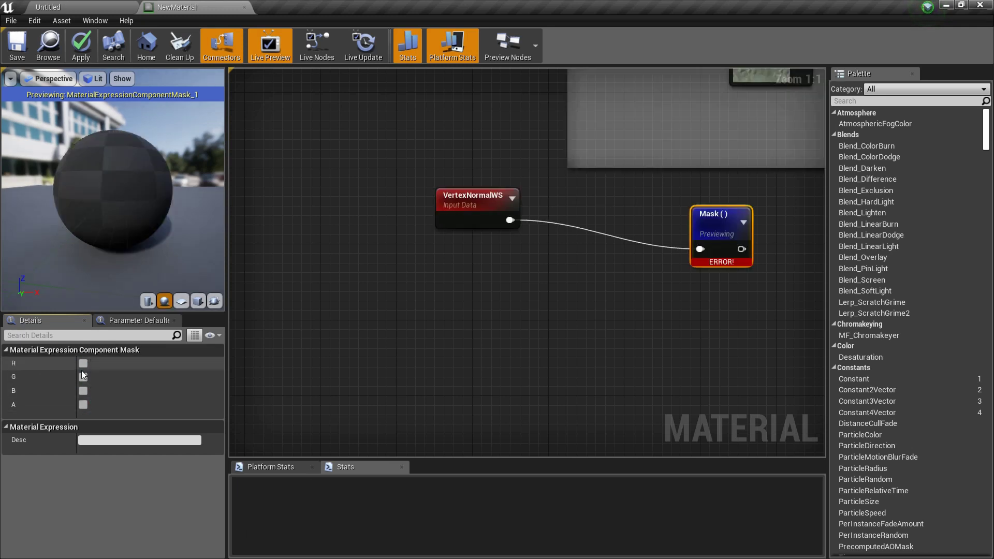
pyautogui.click(83, 377)
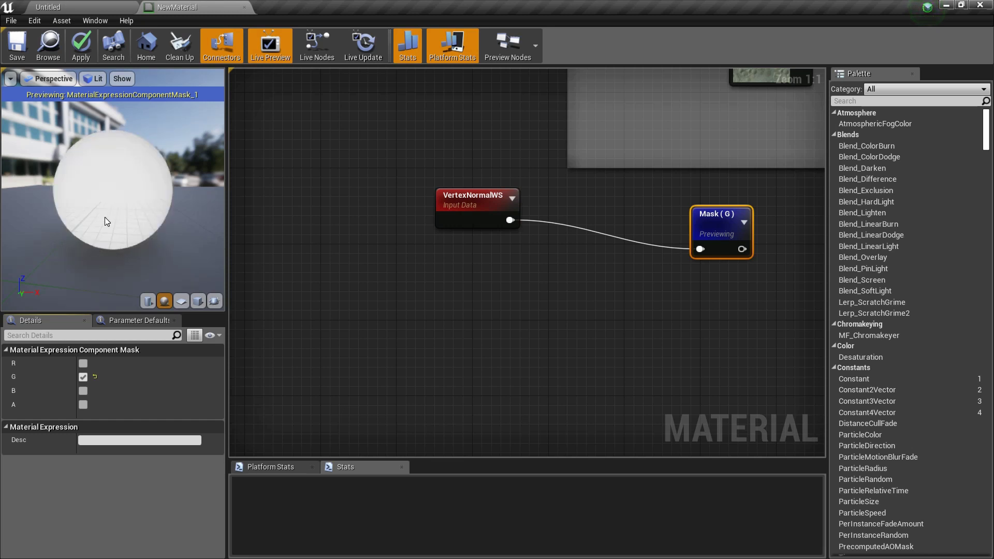
pyautogui.moveTo(106, 226)
pyautogui.mouseDown()
pyautogui.moveTo(145, 226)
pyautogui.moveTo(111, 226)
pyautogui.moveTo(116, 280)
pyautogui.moveTo(174, 285)
pyautogui.mouseUp()
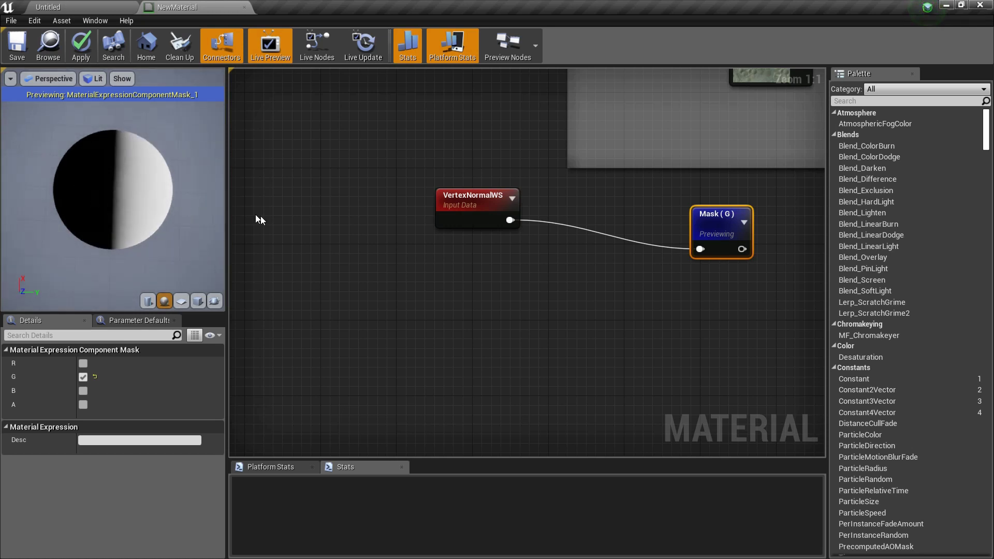
pyautogui.moveTo(136, 211); pyautogui.dragTo(145, 213)
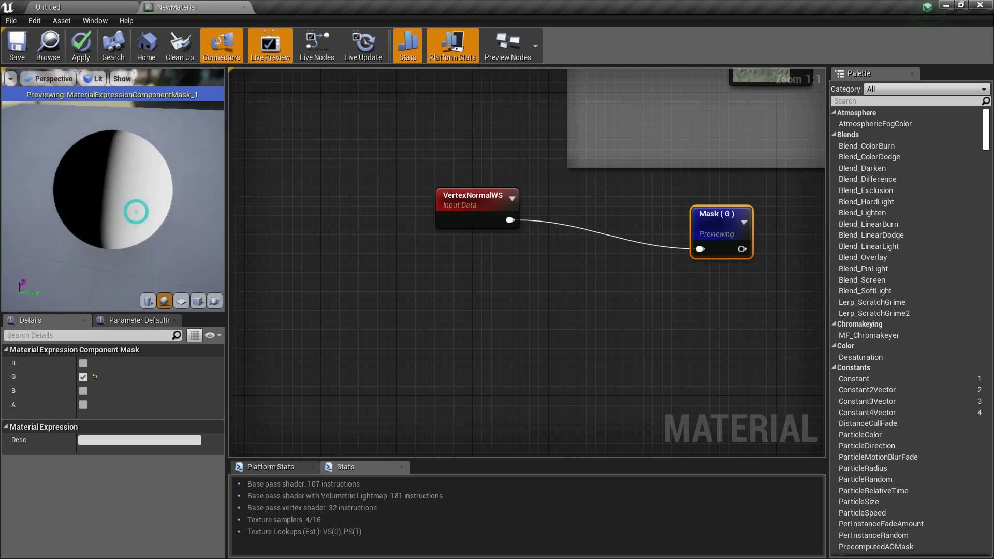
# Limit the component mask to the B channel only and inspect the preview sphere's shading along the Z axis
pyautogui.click(82, 377)
pyautogui.click(83, 391)
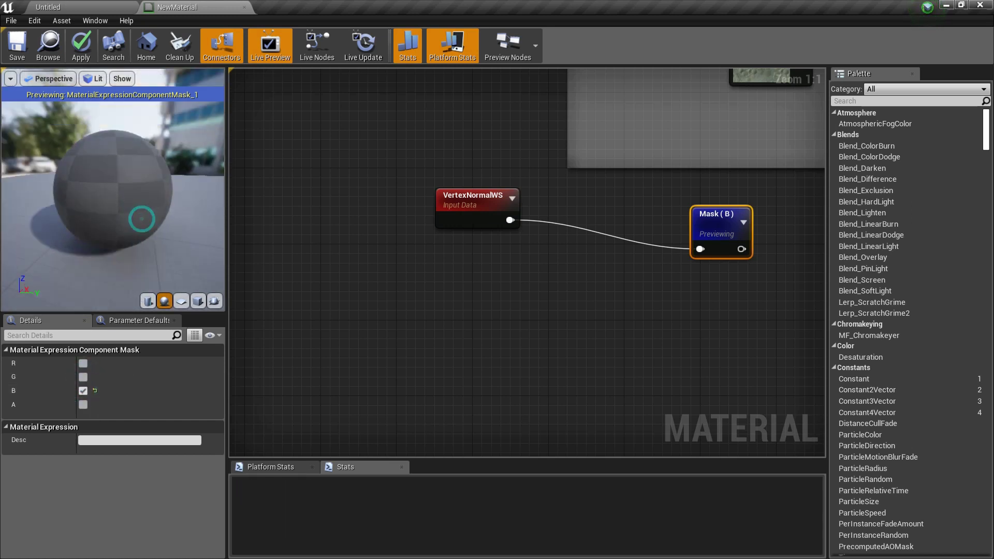
pyautogui.moveTo(133, 197); pyautogui.dragTo(77, 223)
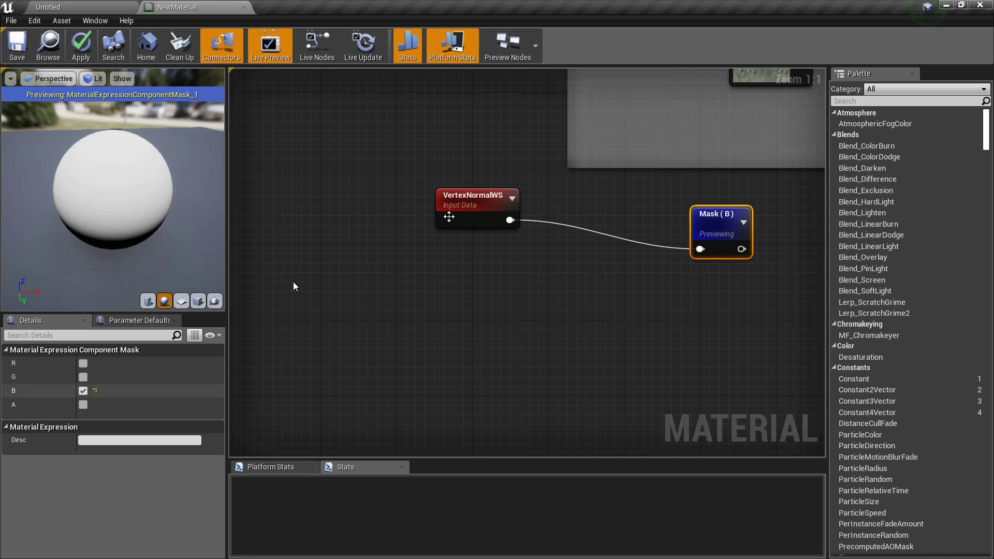
# Examine the TPM group from the VertexNormalWS, Abs and Power nodes through the masks to the texture samples
pyautogui.moveTo(716, 229); pyautogui.dragTo(632, 298)
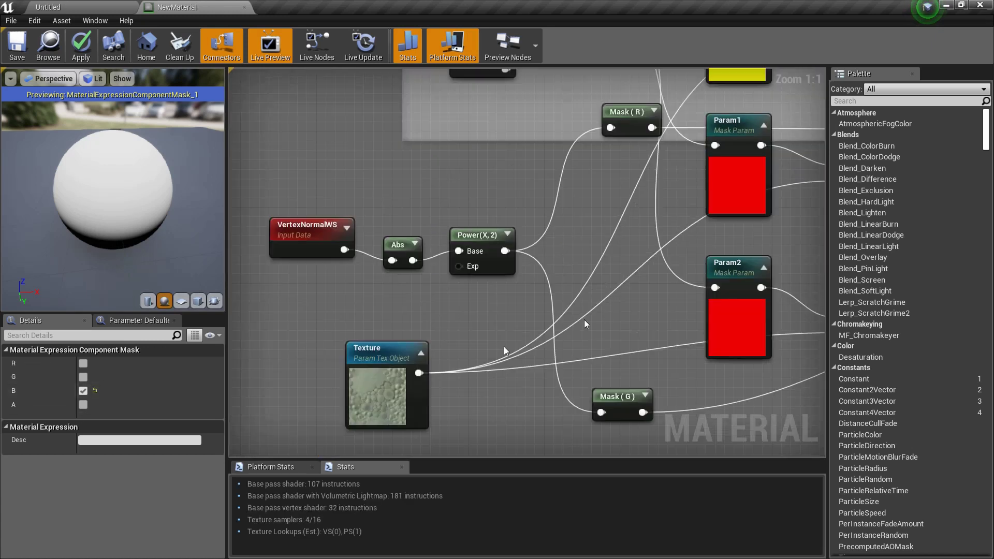
pyautogui.scroll(-7, 595, 330)
pyautogui.scroll(4, 605, 335)
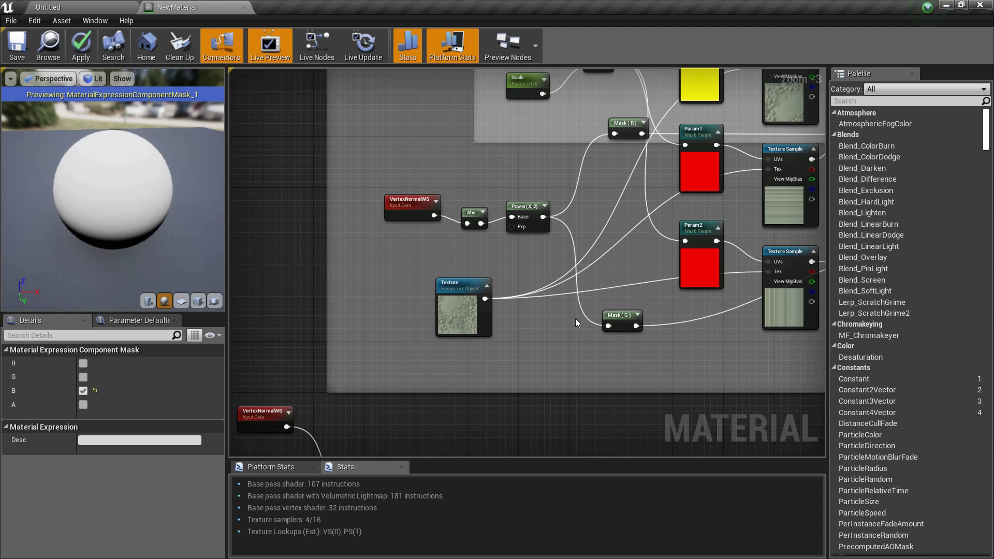
pyautogui.moveTo(577, 292); pyautogui.dragTo(538, 137, button='right')
pyautogui.moveTo(544, 252); pyautogui.dragTo(365, 456, button='right')
pyautogui.scroll(-5, 575, 324)
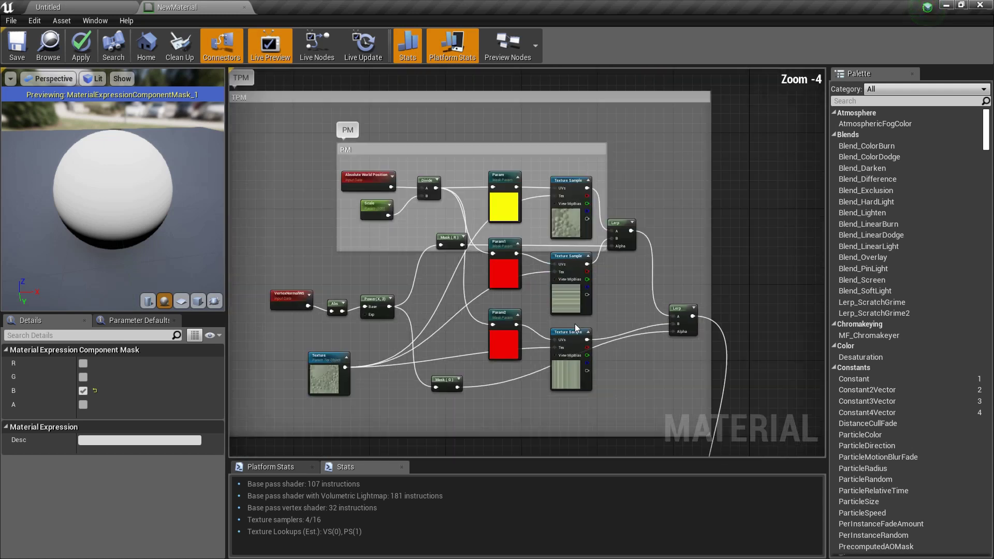
# Compare the standalone PM group with the TPM group, following its texture samples into the two Lerp nodes
pyautogui.scroll(6, 575, 327)
pyautogui.moveTo(591, 361); pyautogui.dragTo(663, 343, button='right')
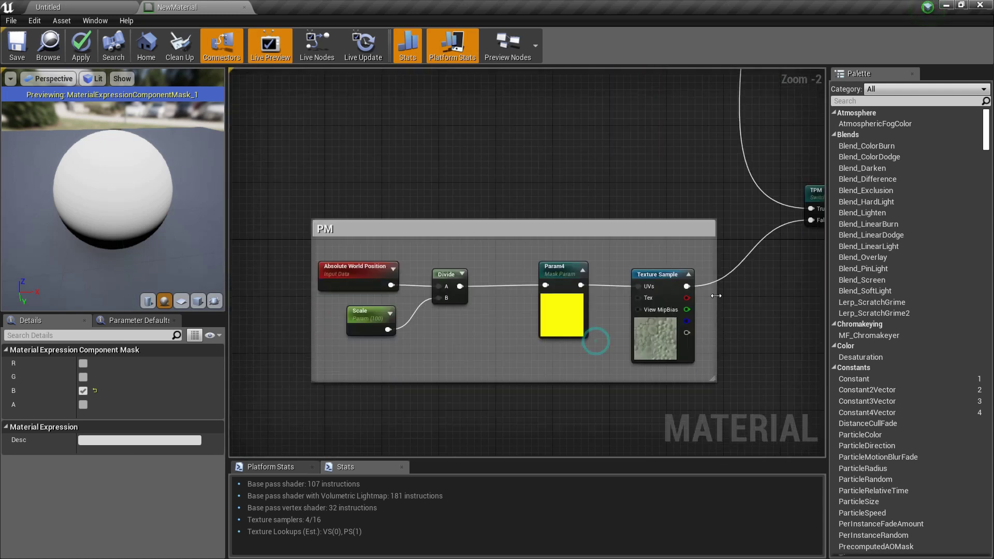
pyautogui.click(665, 342)
pyautogui.moveTo(746, 204); pyautogui.dragTo(740, 402, button='right')
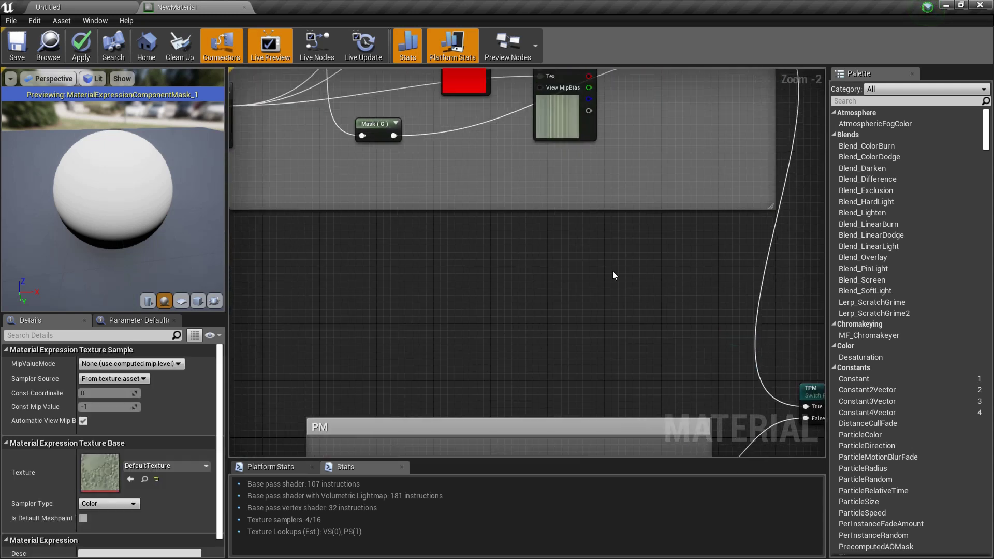
pyautogui.moveTo(549, 205); pyautogui.dragTo(558, 327, button='right')
pyautogui.moveTo(737, 238); pyautogui.dragTo(735, 290, button='right')
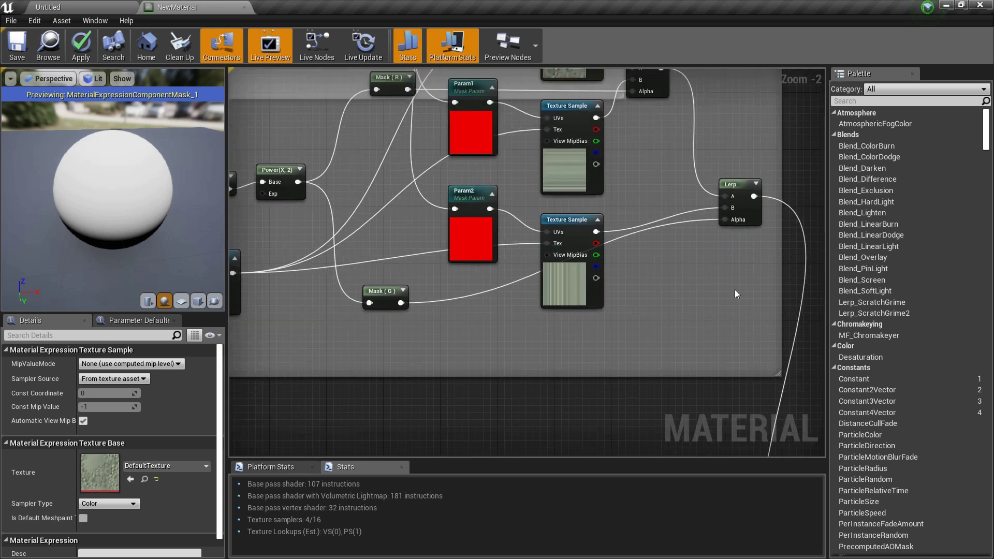
pyautogui.moveTo(273, 174); pyautogui.dragTo(412, 278, button='right')
pyautogui.moveTo(747, 87); pyautogui.dragTo(523, 114, button='right')
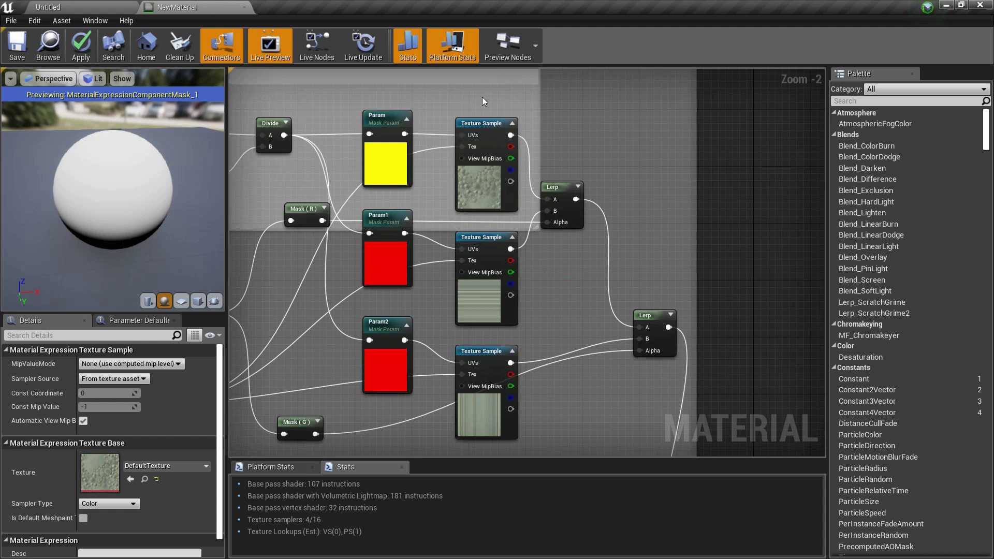
# Inspect the preview sphere up close from a side angle to see how the B mask shades it along the Z axis
pyautogui.moveTo(482, 97); pyautogui.dragTo(497, 67)
pyautogui.moveTo(601, 213); pyautogui.dragTo(694, 188, button='right')
pyautogui.moveTo(133, 199); pyautogui.dragTo(35, 16)
pyautogui.scroll(3, 88, 195)
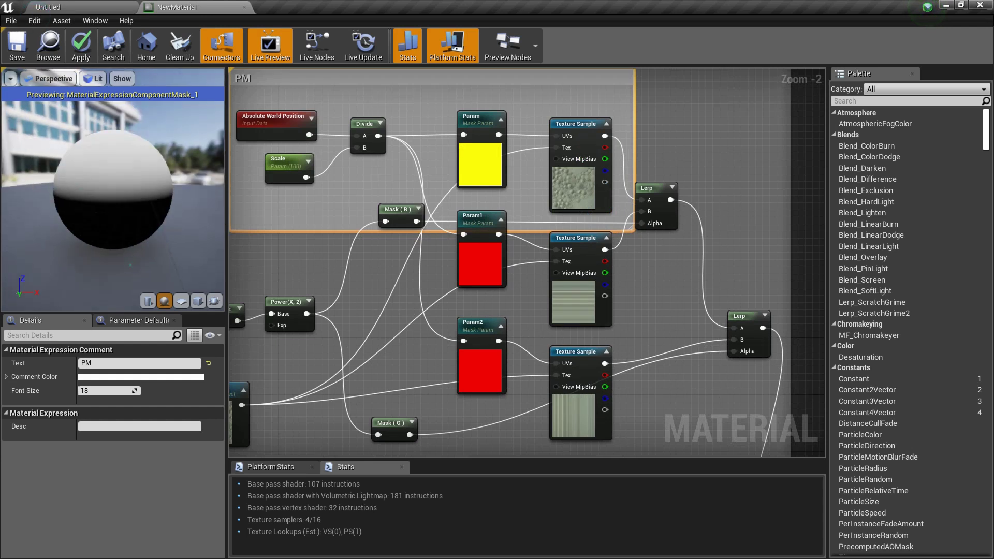
pyautogui.click(769, 156)
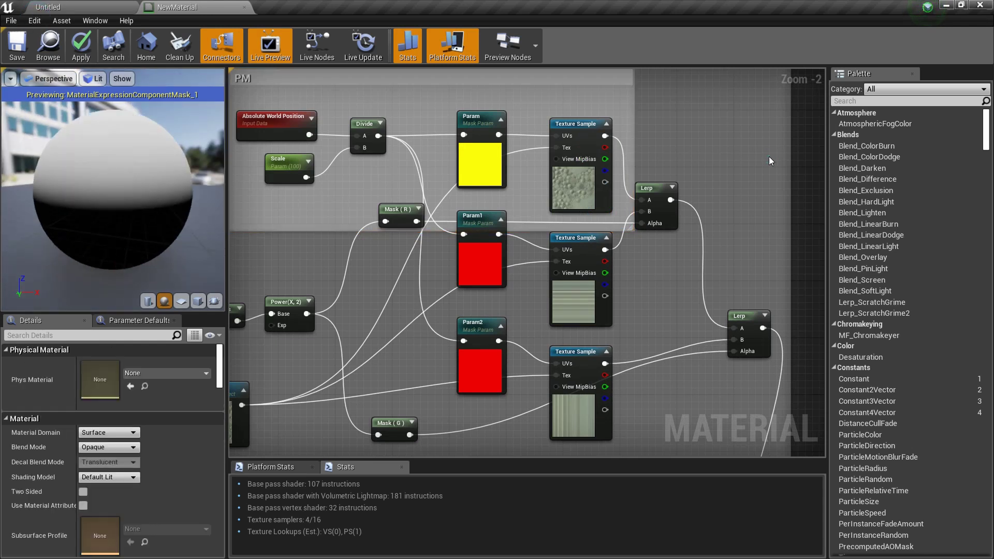
# Move the VertexNormalWS node in the TPM group slightly down so it sits lower than the Abs node
pyautogui.moveTo(769, 156); pyautogui.dragTo(890, 111, button='right')
pyautogui.scroll(-4, 495, 296)
pyautogui.scroll(5, 494, 297)
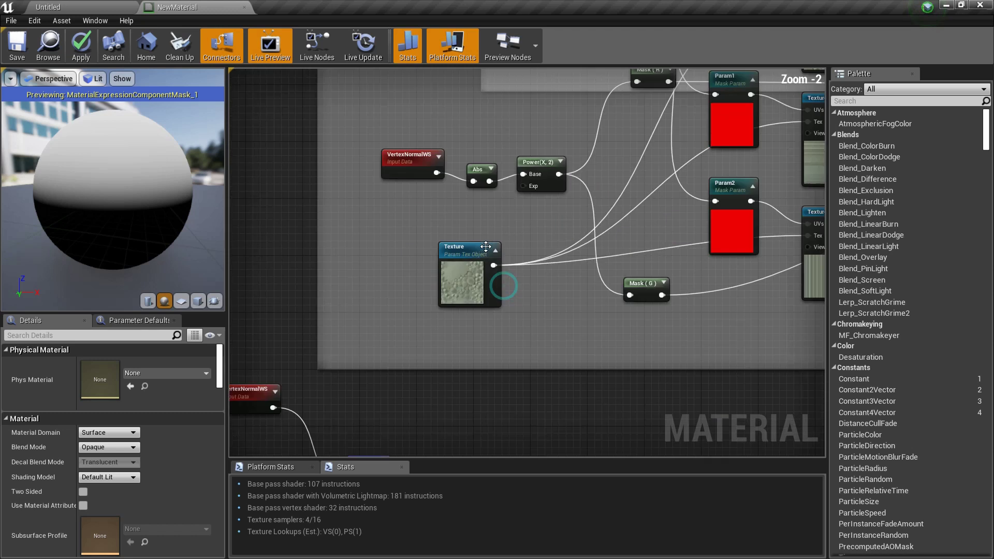
pyautogui.click(380, 148)
pyautogui.moveTo(379, 149); pyautogui.dragTo(380, 181)
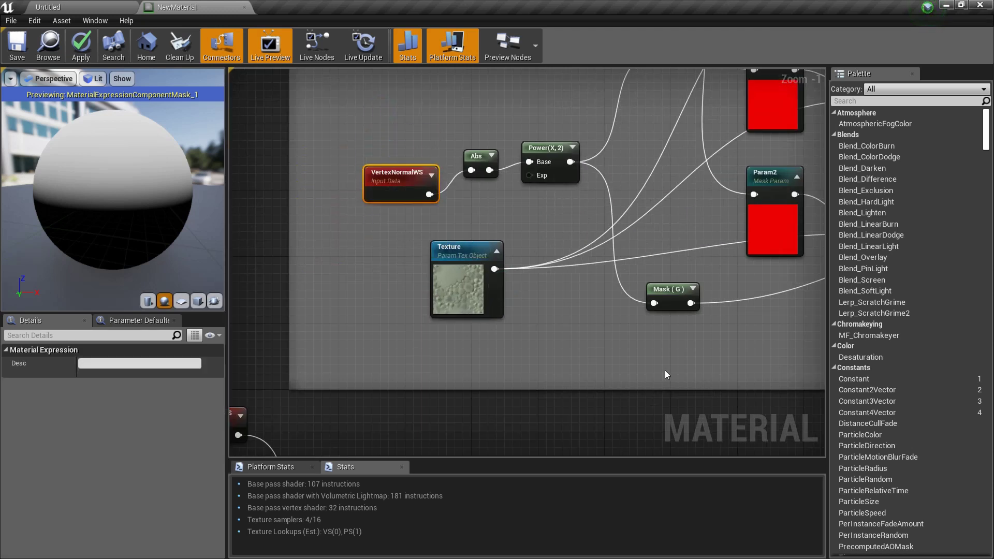
pyautogui.moveTo(654, 409); pyautogui.dragTo(548, 385, button='right')
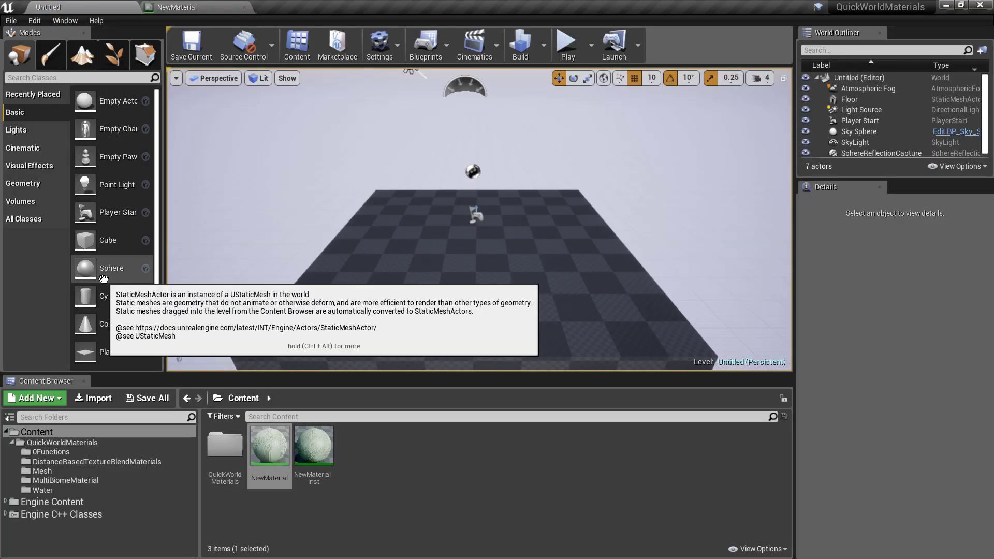
# Place a sphere on the level's floor near its front and apply NewMaterial_Inst to it
pyautogui.moveTo(103, 279); pyautogui.dragTo(469, 275)
pyautogui.moveTo(411, 443); pyautogui.dragTo(726, 338)
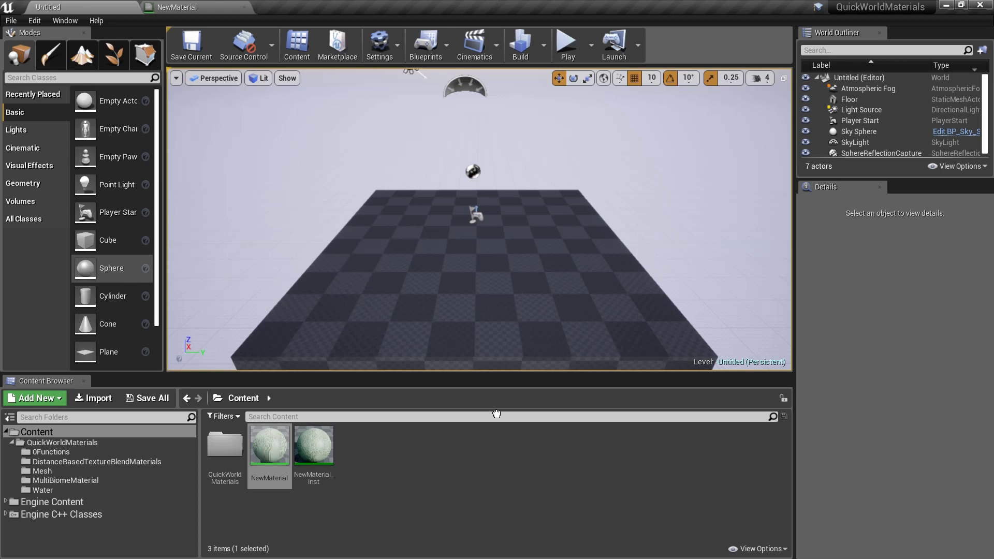
pyautogui.hotkey('alt', 'Tab')
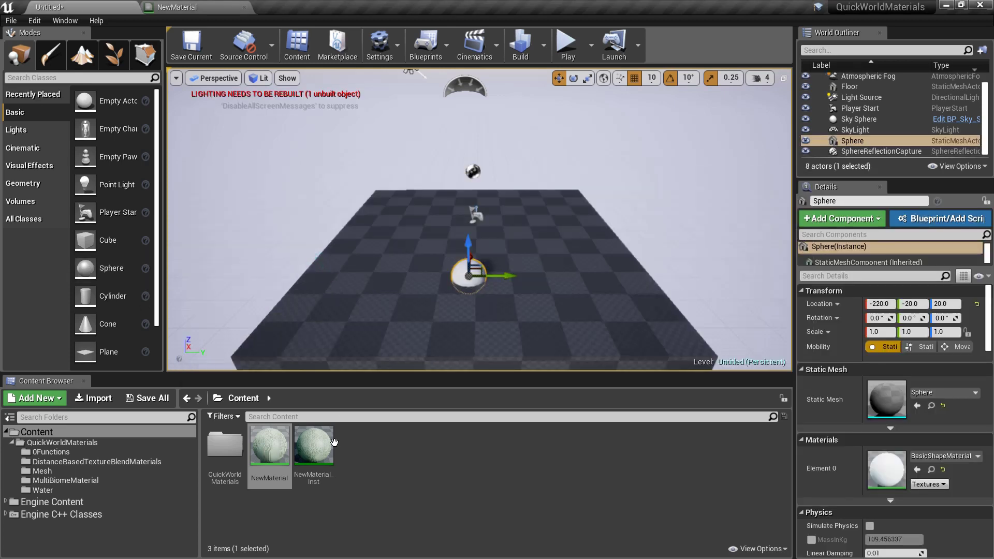
pyautogui.moveTo(323, 459); pyautogui.dragTo(885, 466)
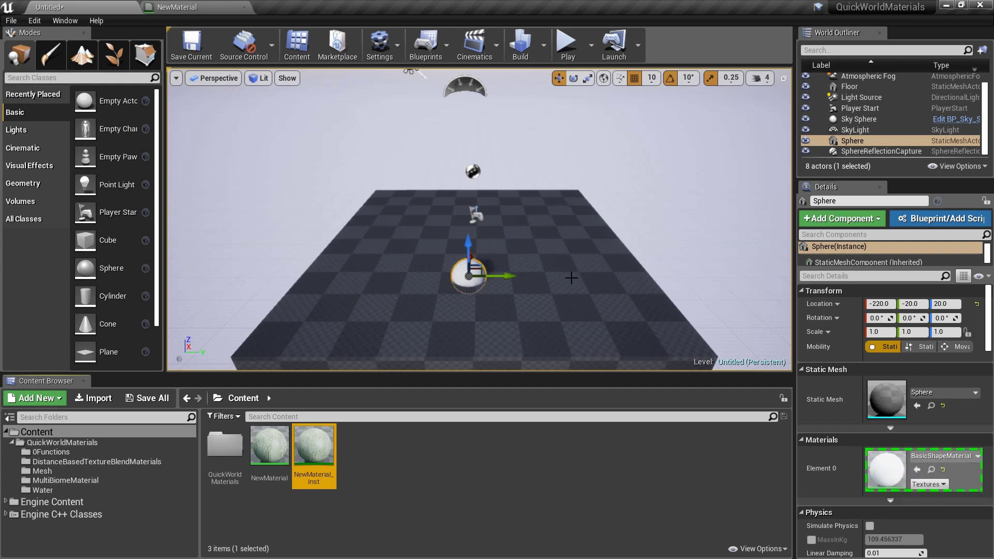
pyautogui.press('w')
pyautogui.moveTo(511, 313)
pyautogui.mouseDown(button='right')
pyautogui.moveTo(512, 335)
pyautogui.moveTo(511, 312)
pyautogui.mouseUp(button='right')
pyautogui.press('s')
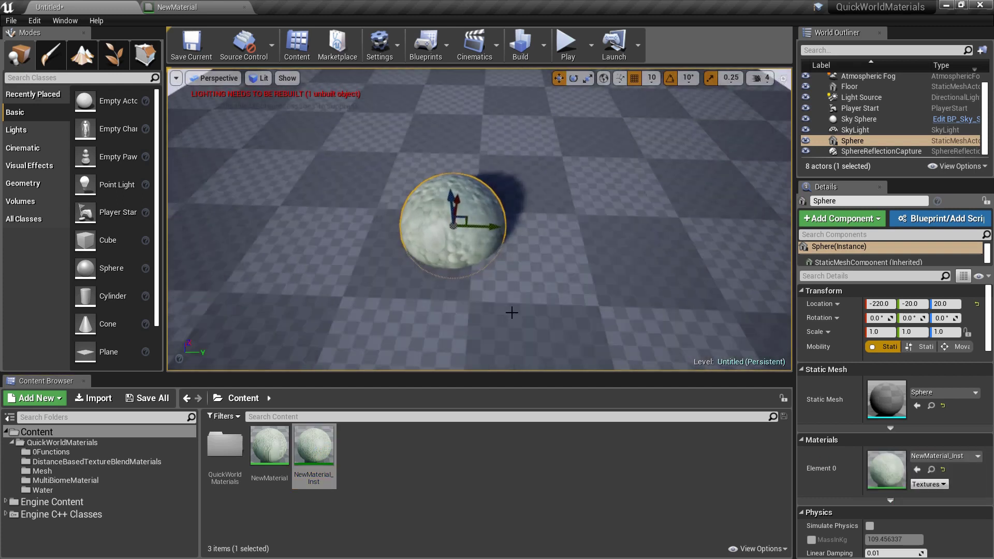
# Scale the sphere uniformly to 2.25 and set the viewport to the Unlit view mode
pyautogui.press('r')
pyautogui.moveTo(454, 228); pyautogui.dragTo(469, 212)
pyautogui.press('w')
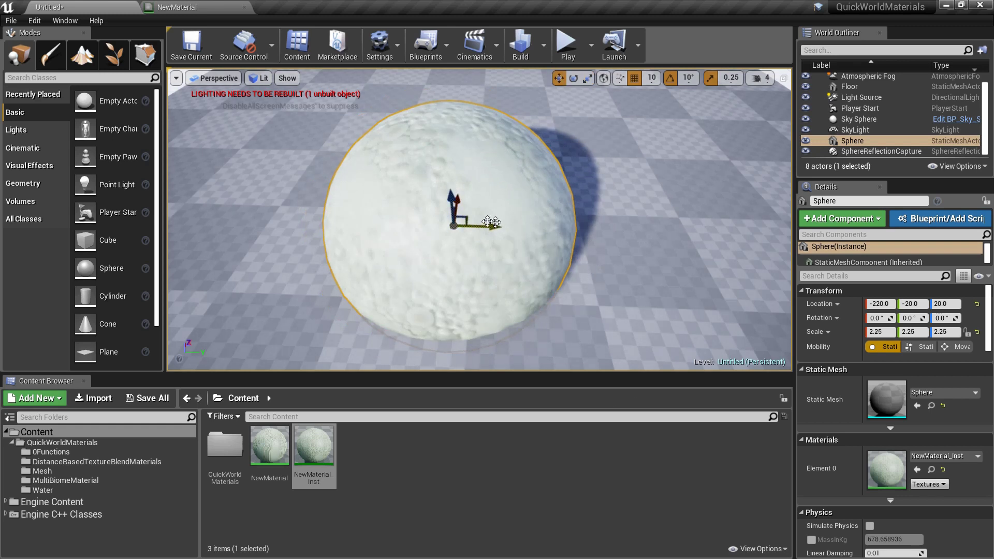
pyautogui.click(262, 78)
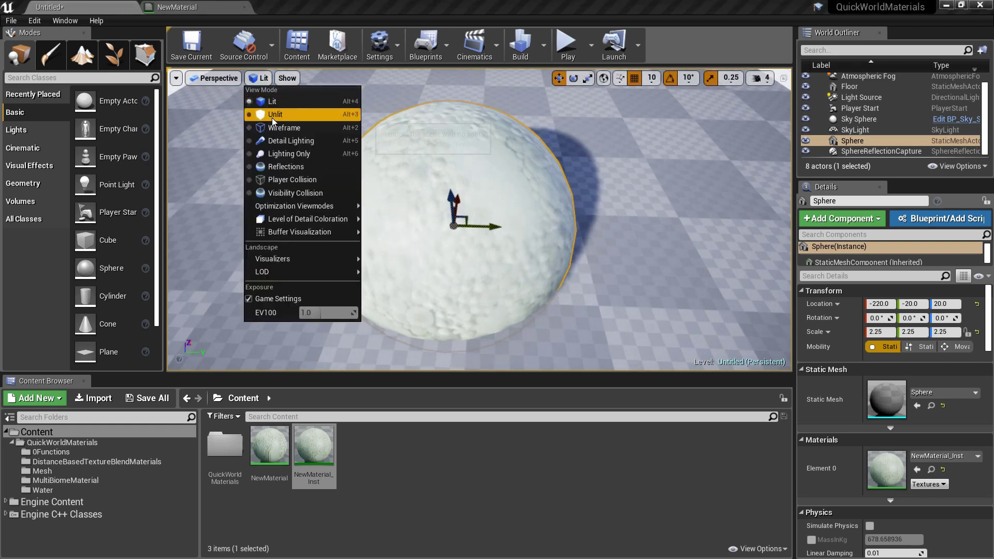
pyautogui.click(272, 116)
# Move the sphere to Y -30 and raise it to Z 290, inspecting how the texture projects onto it in game view
pyautogui.moveTo(482, 228); pyautogui.dragTo(632, 290)
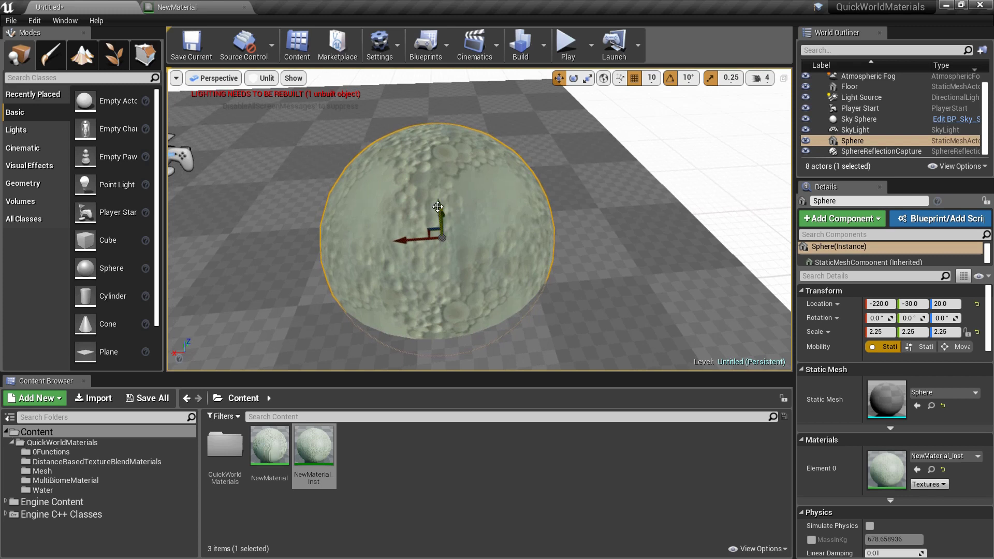
pyautogui.moveTo(438, 207); pyautogui.dragTo(386, 129)
pyautogui.keyDown('alt'); pyautogui.moveTo(348, 193); pyautogui.dragTo(456, 155); pyautogui.keyUp('alt')
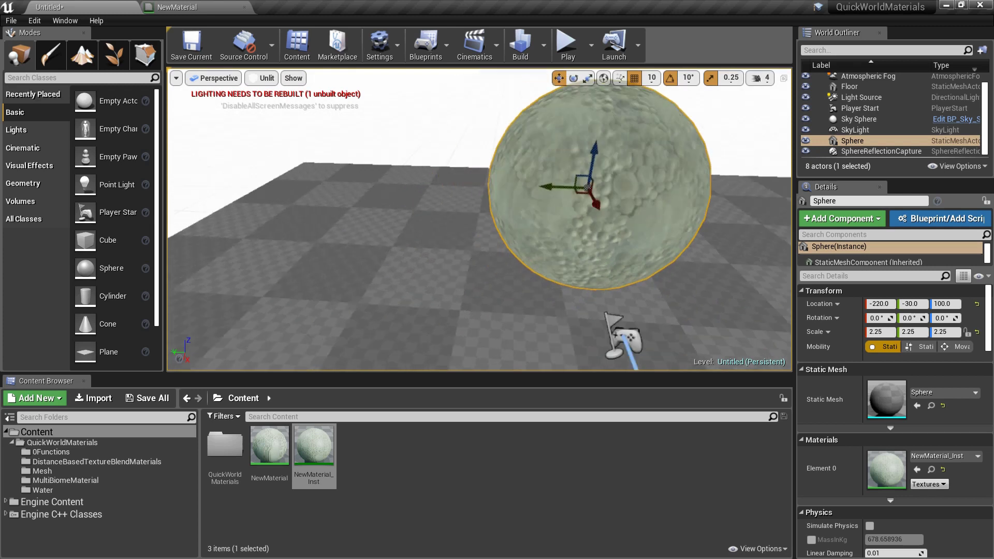
pyautogui.moveTo(479, 219); pyautogui.dragTo(412, 205, button='right')
pyautogui.keyDown('shift'); pyautogui.moveTo(525, 247); pyautogui.dragTo(526, 243); pyautogui.keyUp('shift')
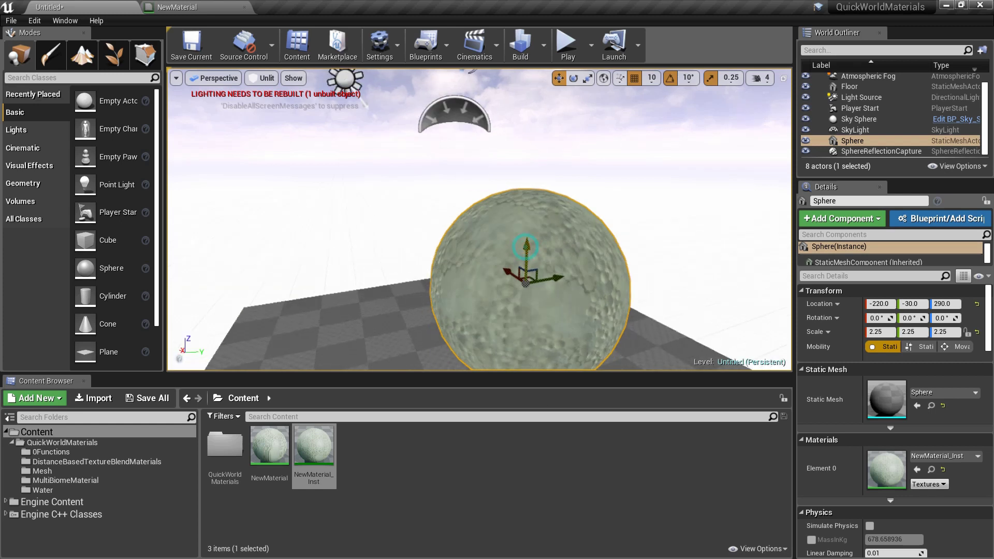
pyautogui.moveTo(526, 243); pyautogui.dragTo(599, 281, button='right')
pyautogui.press('g')
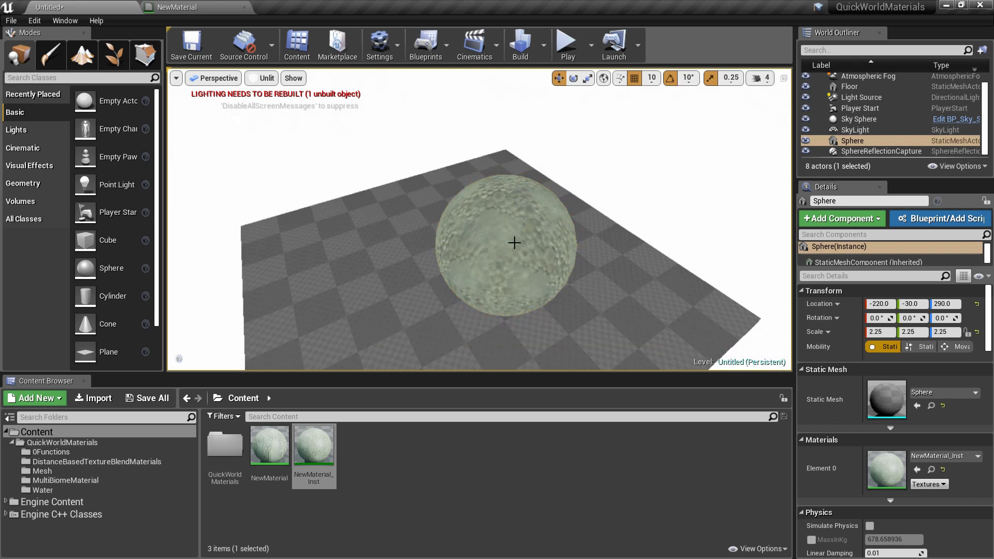
# Turn off the TPM switch in NewMaterial_Inst and inspect the level's sphere from several angles
pyautogui.doubleClick(329, 468)
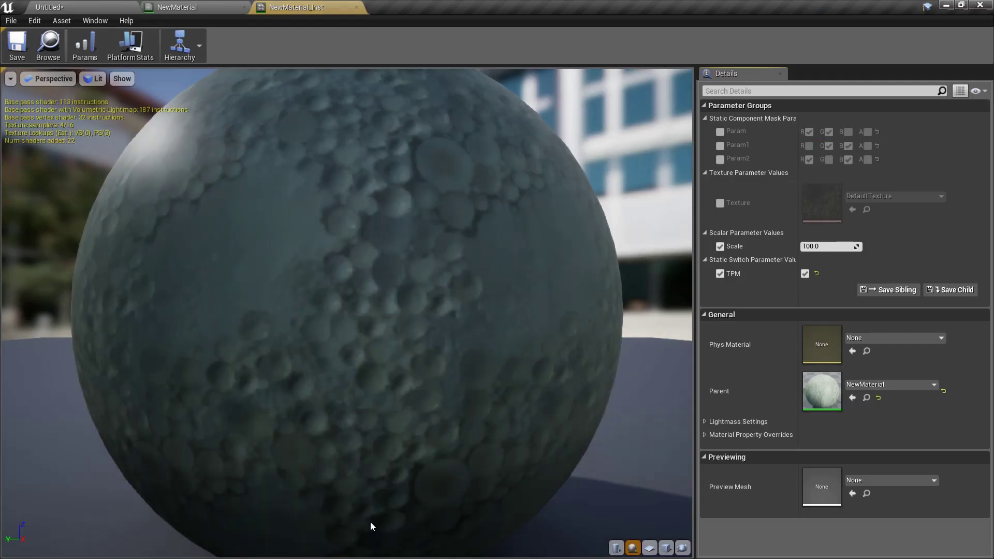
pyautogui.click(806, 275)
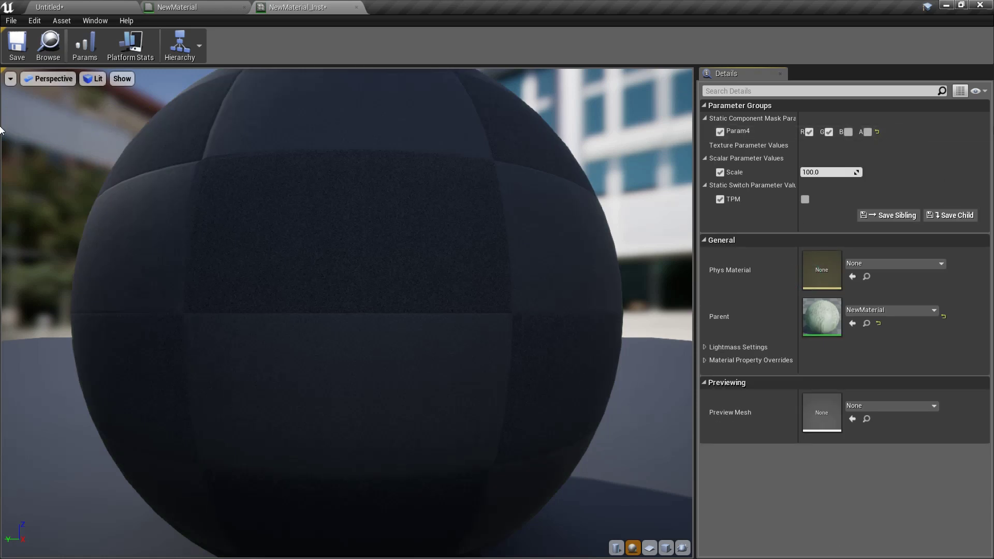
pyautogui.click(102, 7)
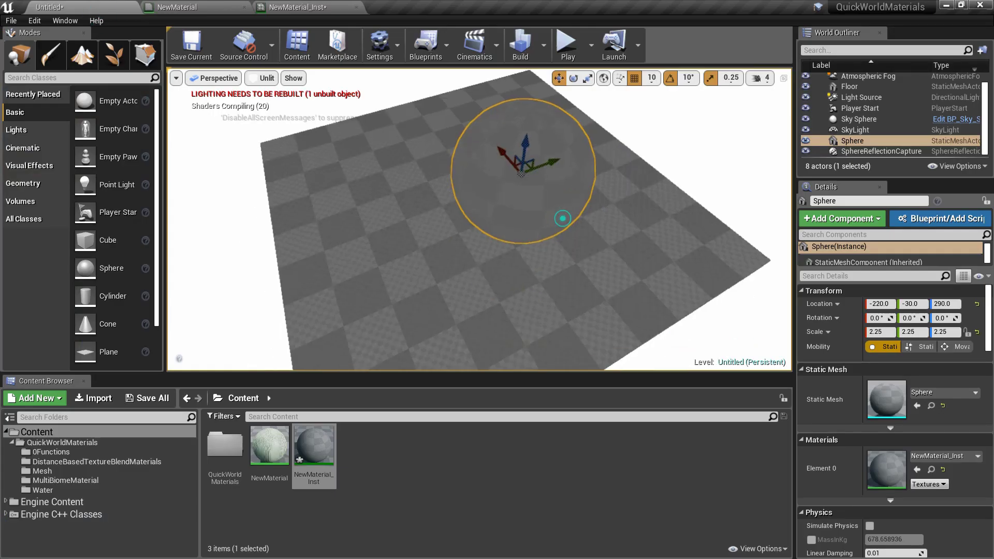
pyautogui.moveTo(480, 223)
pyautogui.mouseDown(button='right')
pyautogui.moveTo(487, 219)
pyautogui.moveTo(489, 259)
pyautogui.moveTo(481, 280)
pyautogui.moveTo(481, 217)
pyautogui.mouseUp(button='right')
pyautogui.moveTo(533, 290); pyautogui.dragTo(535, 313, button='right')
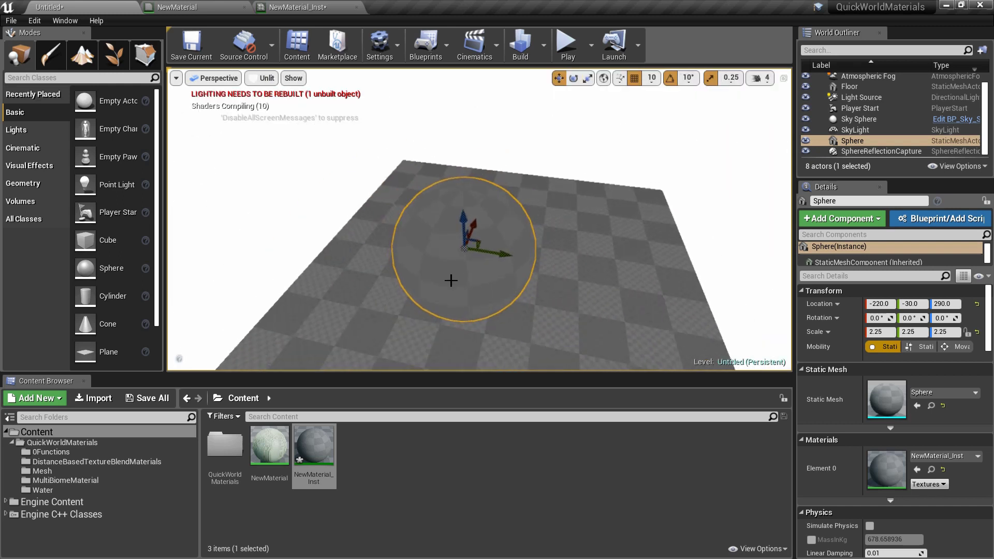
pyautogui.moveTo(454, 263); pyautogui.dragTo(435, 319, button='right')
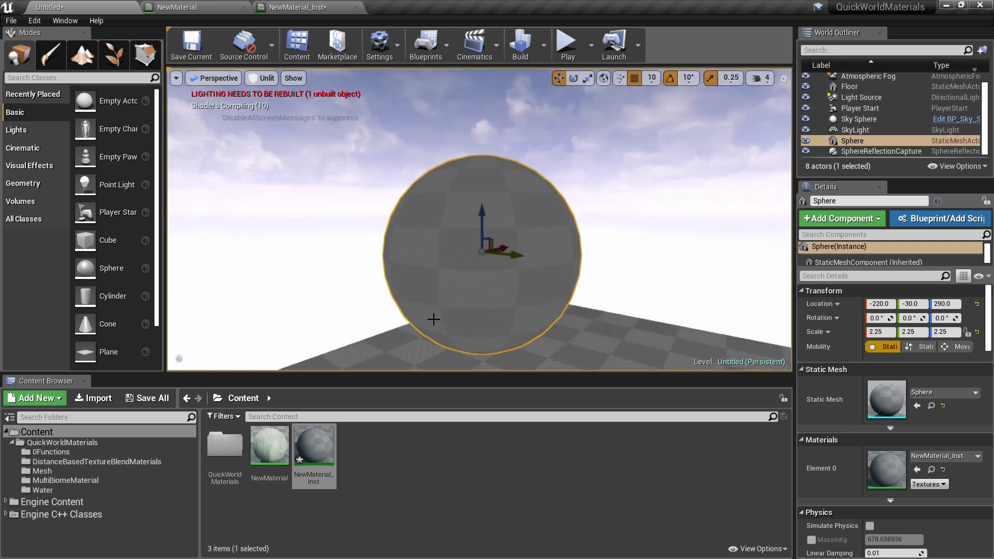
pyautogui.moveTo(630, 269); pyautogui.dragTo(446, 282, button='right')
pyautogui.moveTo(630, 164); pyautogui.dragTo(559, 166, button='right')
# Compare the material instance with the NewMaterial graph and the level, and turn the instance's TPM switch on again
pyautogui.click(337, 5)
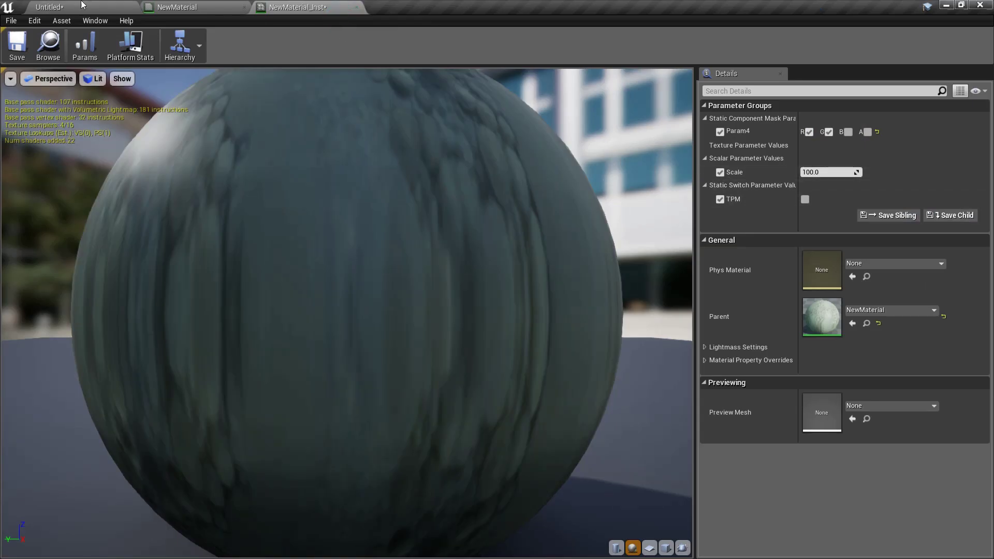
pyautogui.click(198, 5)
pyautogui.scroll(-5, 544, 237)
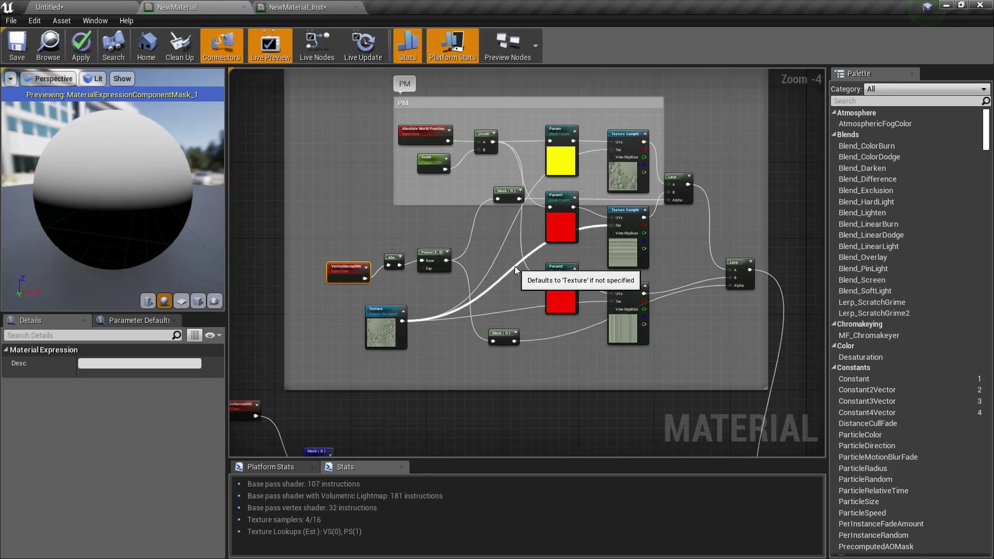
pyautogui.click(300, 4)
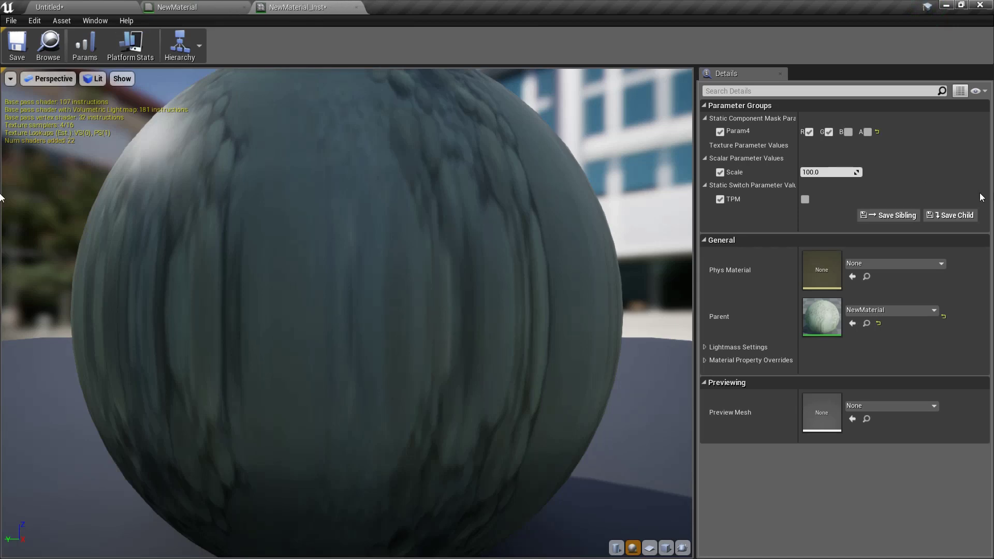
pyautogui.click(59, 7)
pyautogui.click(298, 7)
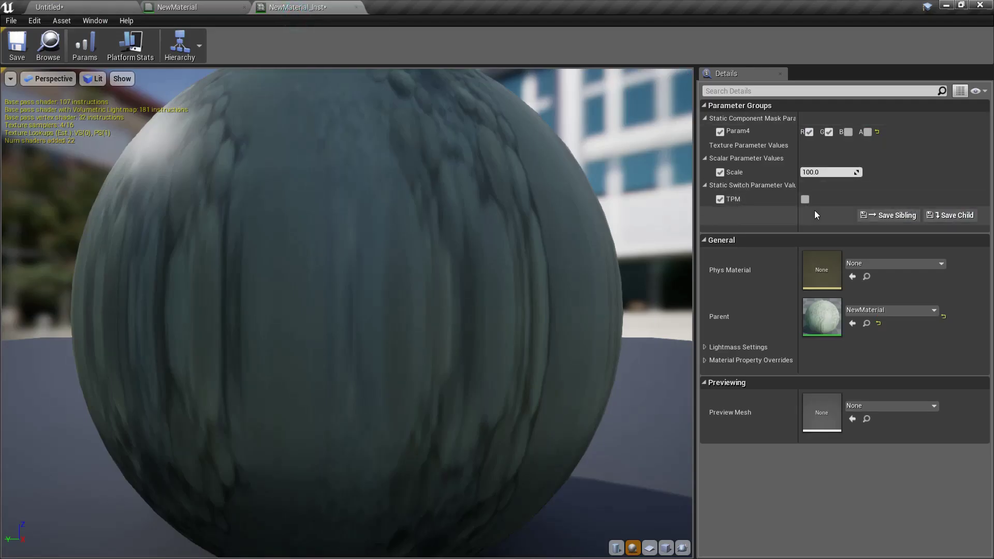
pyautogui.click(805, 200)
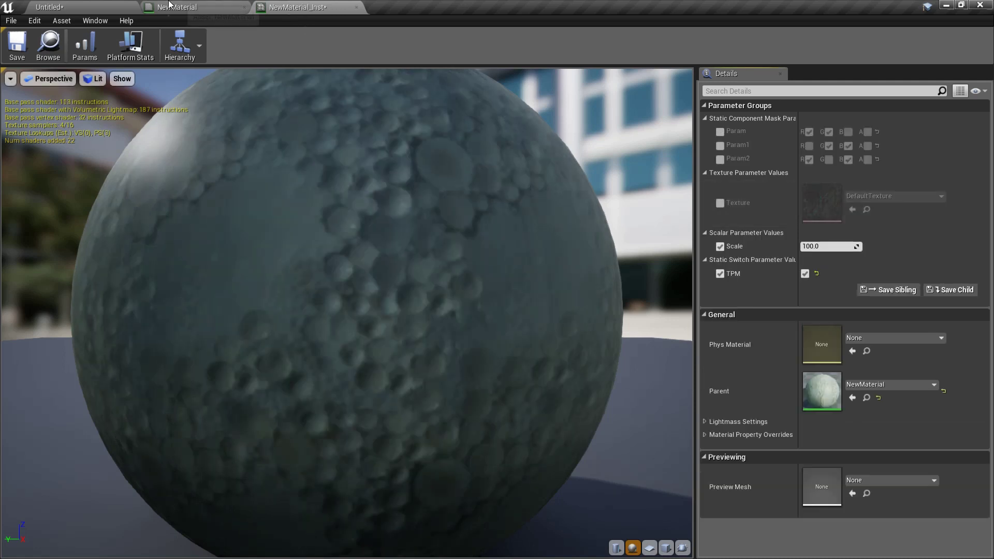
# Return to the NewMaterial graph and examine how VertexNormalWS feeds Abs, Power and the masks in the TPM group
pyautogui.click(176, 7)
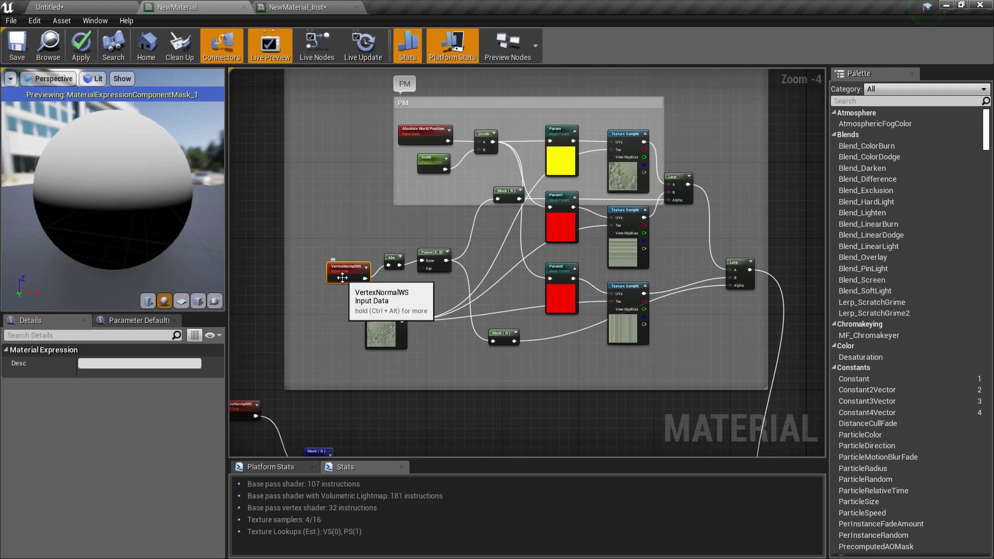
pyautogui.hotkey('ctrl', 'alt')
pyautogui.moveTo(450, 305); pyautogui.dragTo(385, 253, button='right')
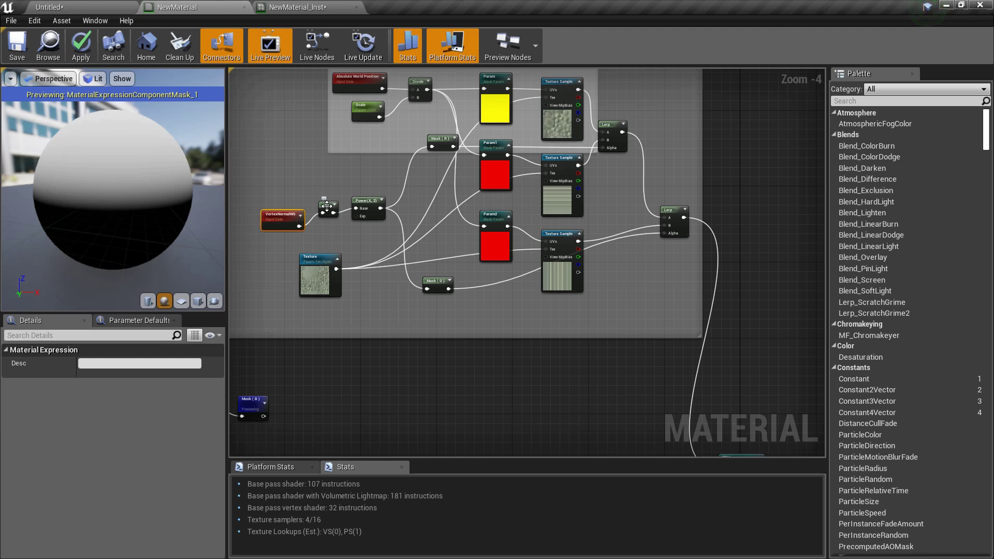
pyautogui.moveTo(285, 212); pyautogui.dragTo(397, 262, button='right')
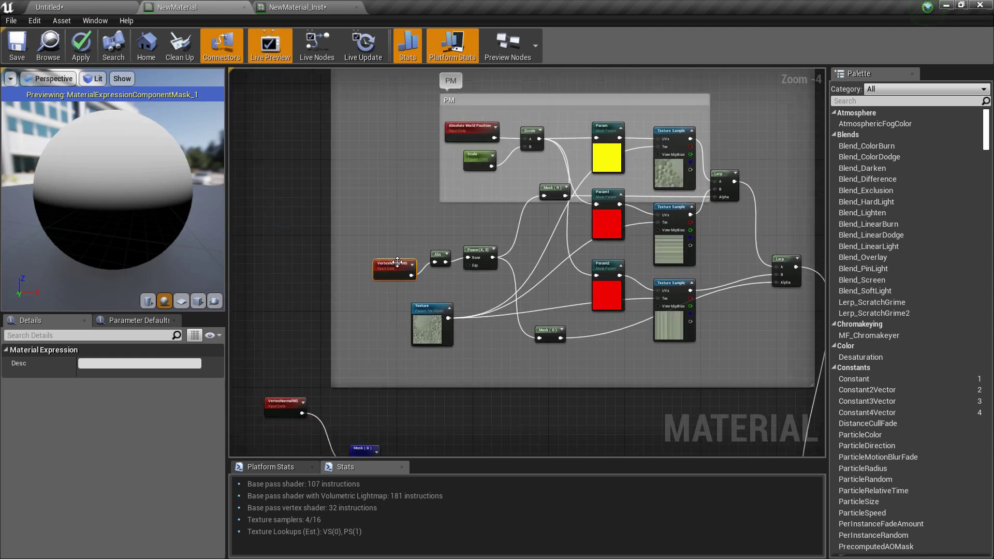
# Examine how the mask parameters, texture samples and Mask (G) connect to the Lerp nodes in the TPM group
pyautogui.scroll(4, 435, 261)
pyautogui.moveTo(512, 291); pyautogui.dragTo(503, 374, button='right')
pyautogui.scroll(-4, 503, 375)
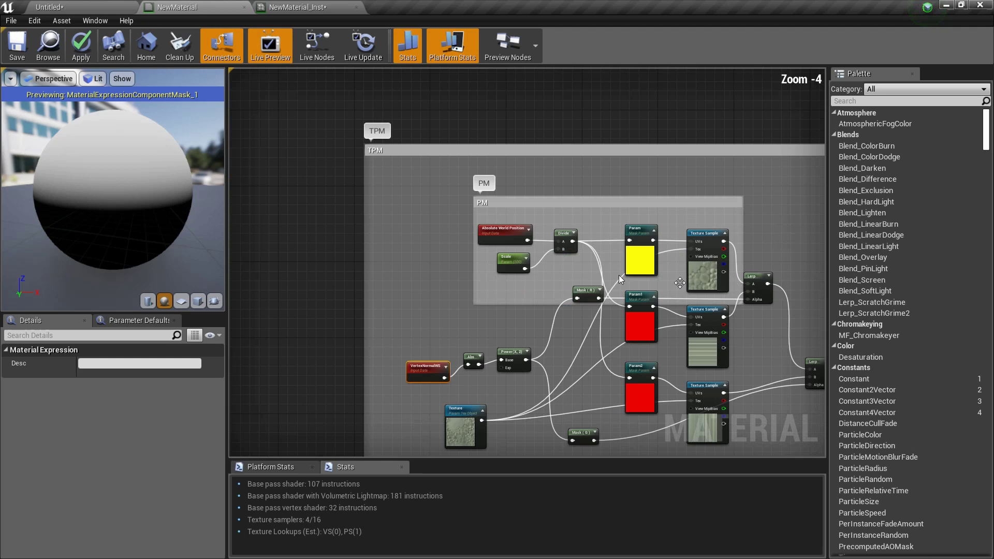
pyautogui.scroll(4, 616, 272)
pyautogui.moveTo(728, 340); pyautogui.dragTo(495, 61, button='right')
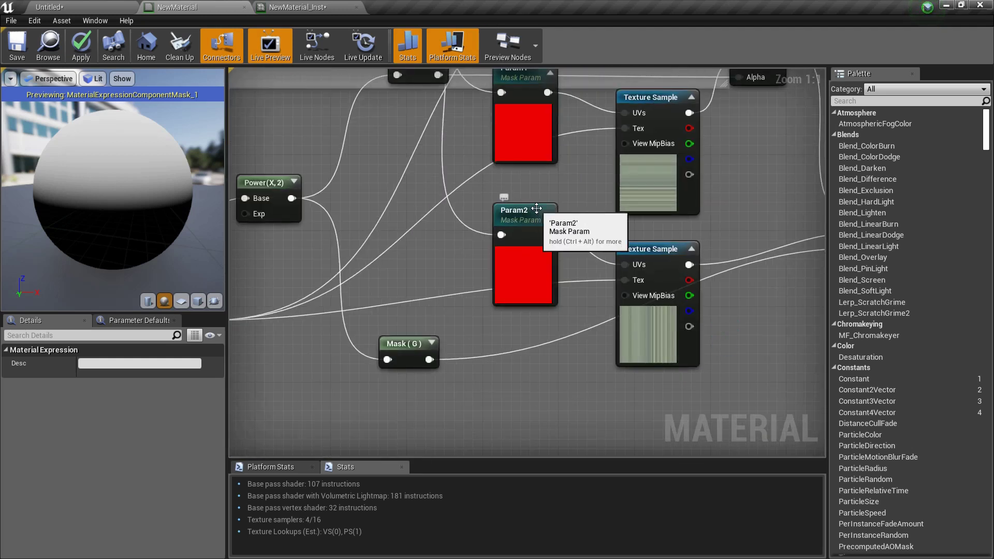
pyautogui.scroll(-2, 536, 208)
pyautogui.moveTo(536, 208); pyautogui.dragTo(493, 381, button='right')
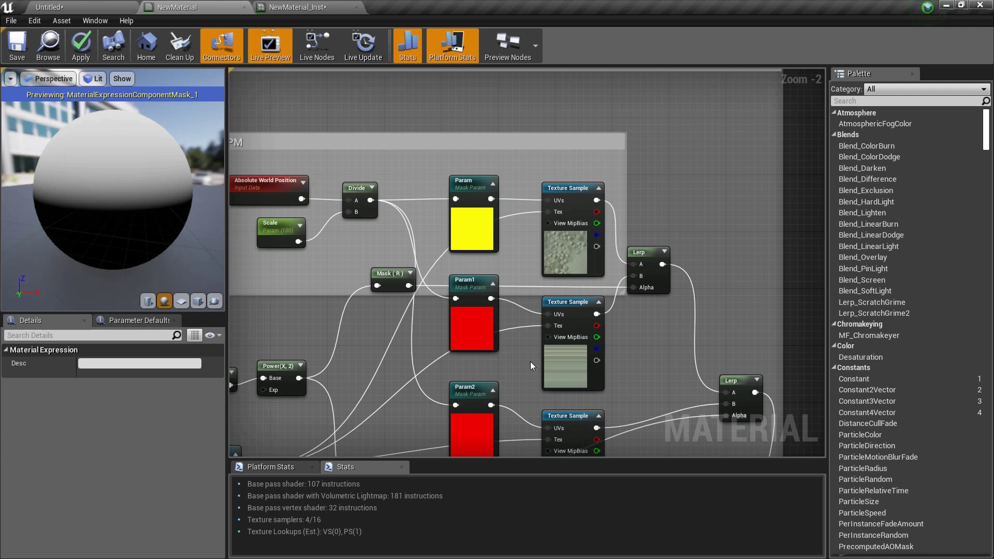
# Inspect the default channel settings of Param, Param1 and Param2 in the TPM group
pyautogui.click(462, 224)
pyautogui.moveTo(433, 232); pyautogui.dragTo(434, 73, button='right')
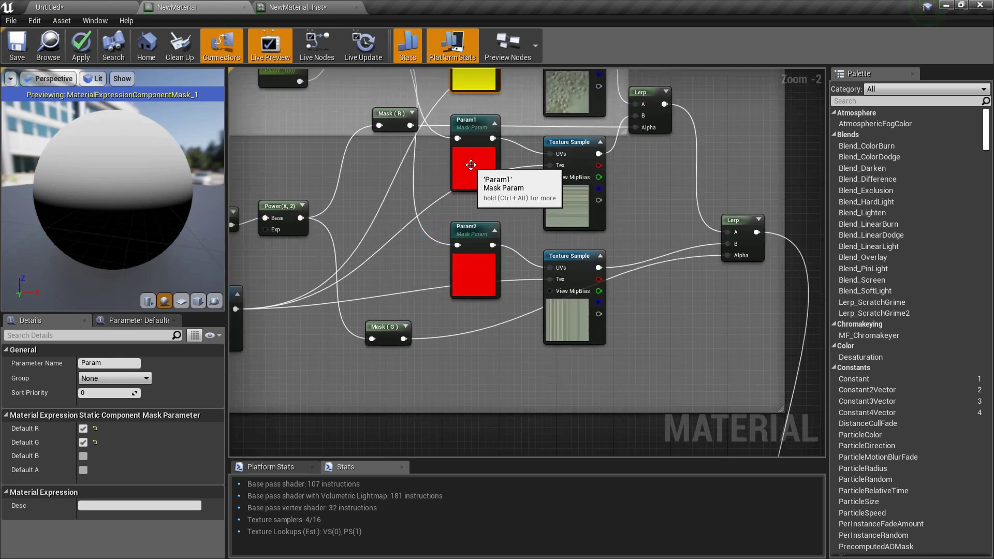
pyautogui.moveTo(476, 168); pyautogui.dragTo(463, 272, button='right')
pyautogui.click(468, 258)
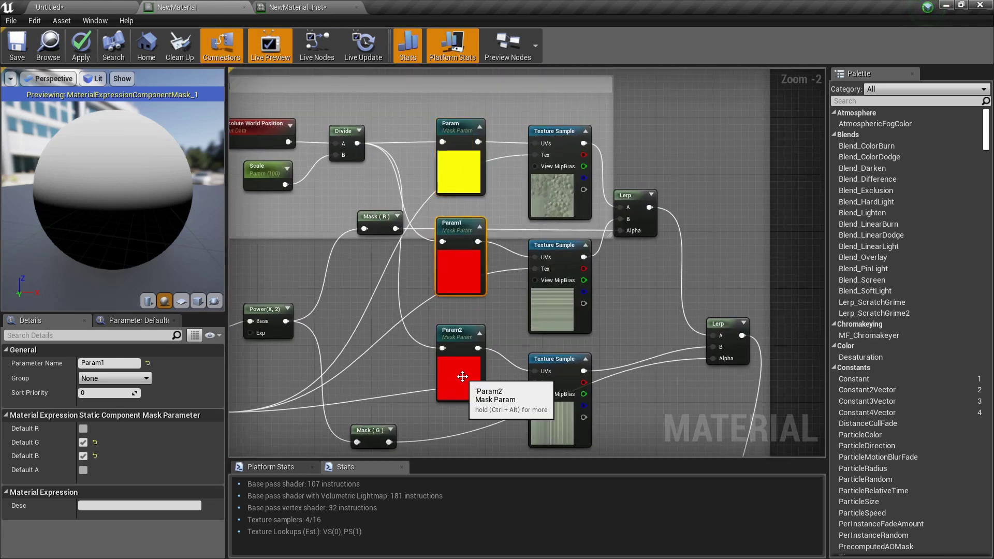
pyautogui.click(461, 377)
pyautogui.moveTo(667, 306); pyautogui.dragTo(646, 121, button='right')
pyautogui.moveTo(519, 229); pyautogui.dragTo(478, 350, button='right')
# Examine the Param4 mask and texture sample in the separate PM group, and return to the TPM group
pyautogui.scroll(-5, 550, 207)
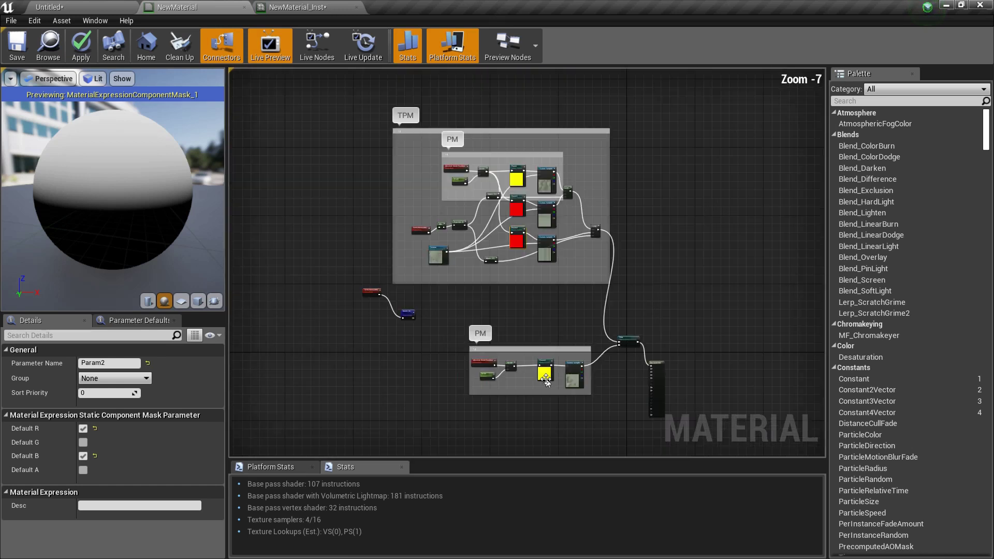
pyautogui.scroll(6, 536, 299)
pyautogui.click(551, 226)
pyautogui.click(534, 453)
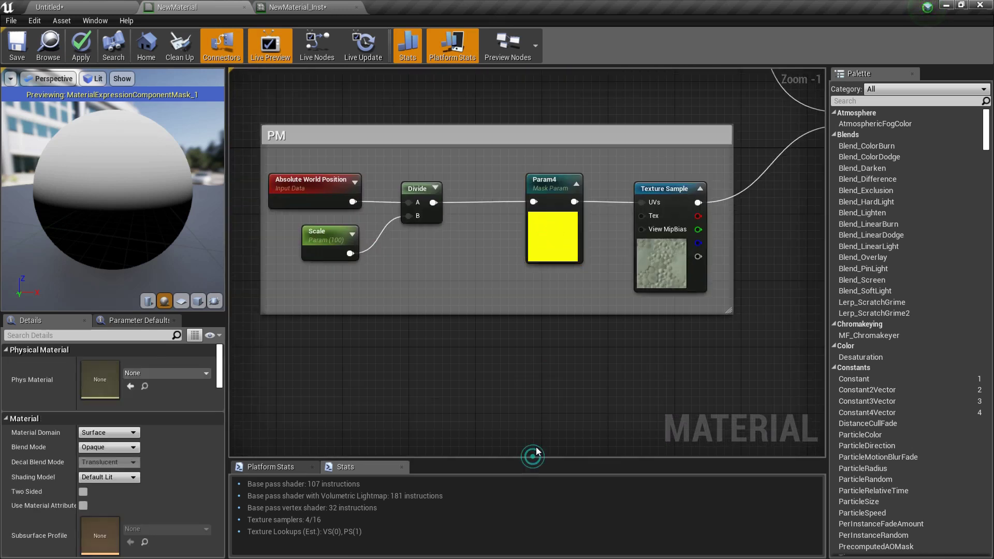
pyautogui.scroll(-4, 543, 409)
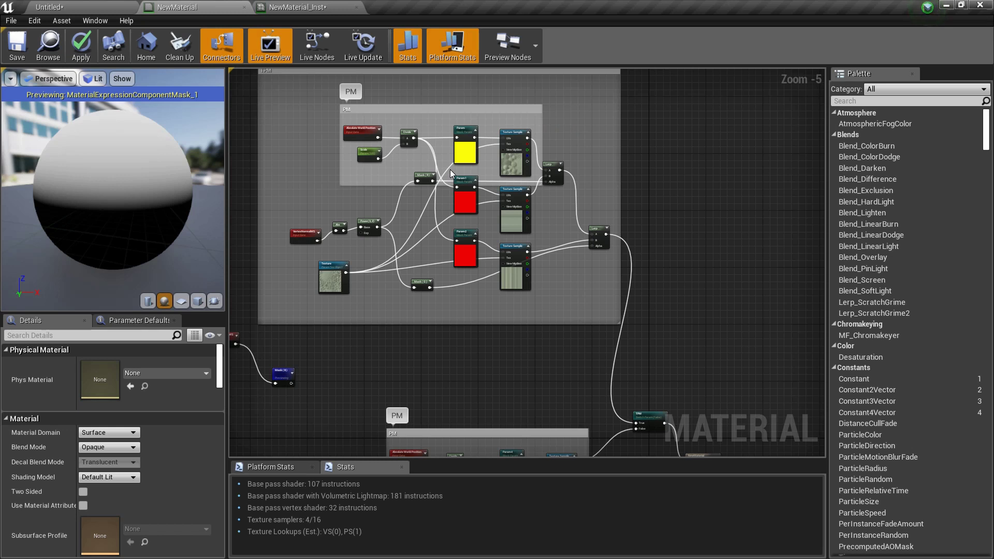
pyautogui.rightClick(458, 151)
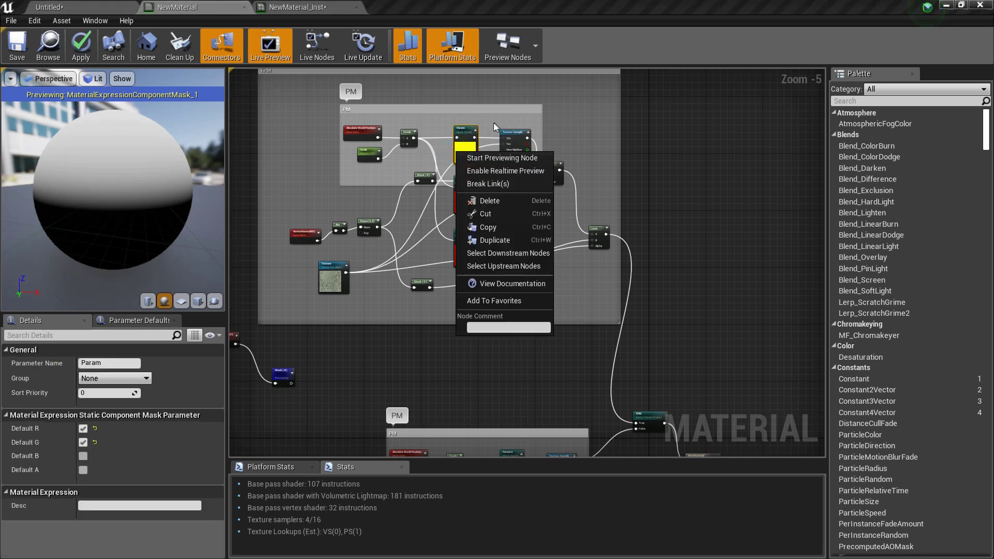
pyautogui.scroll(6, 492, 150)
pyautogui.rightClick(416, 150)
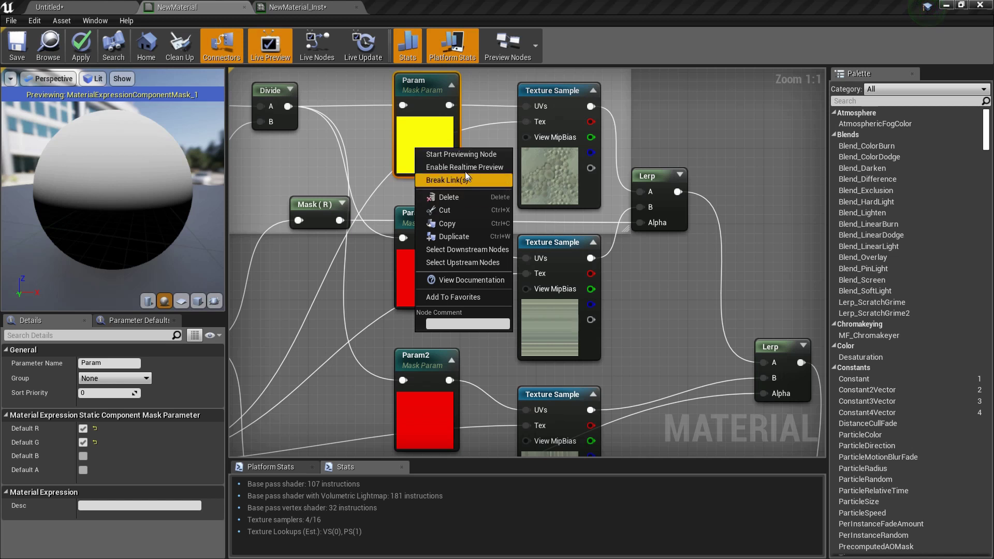
pyautogui.moveTo(327, 353); pyautogui.dragTo(395, 279, button='right')
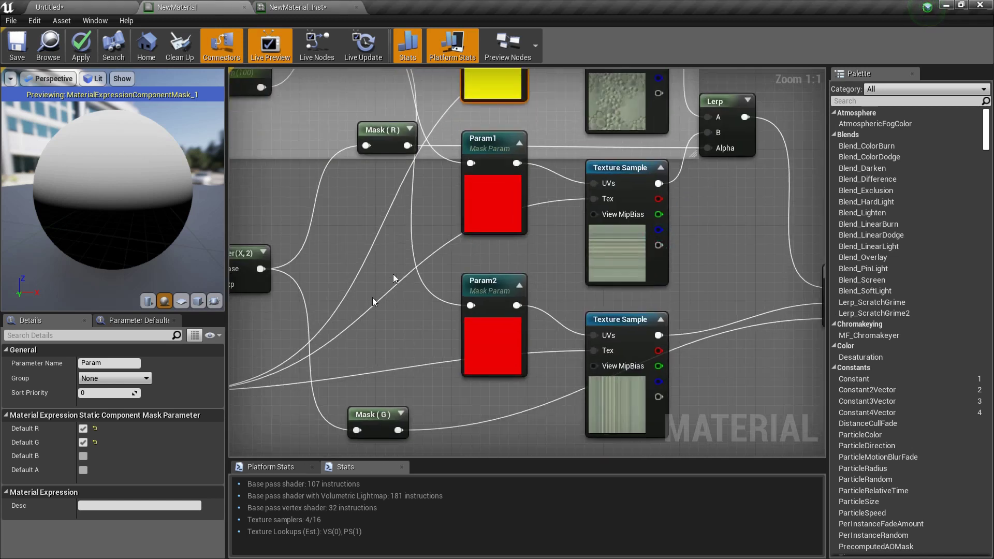
pyautogui.moveTo(598, 291); pyautogui.dragTo(691, 238, button='right')
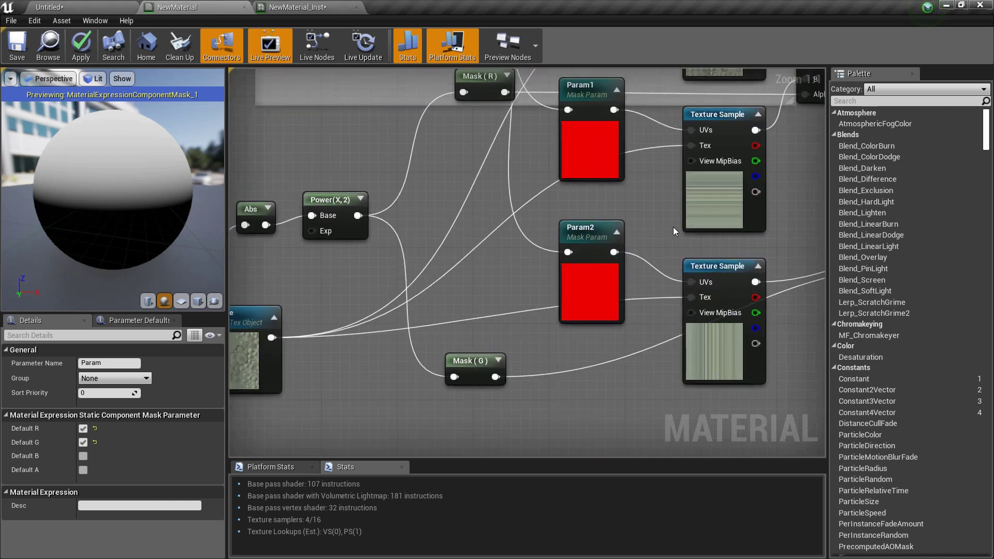
# Shift the Param node slightly within the PM group and orbit the preview sphere to view the mask from above
pyautogui.moveTo(94, 204)
pyautogui.mouseDown()
pyautogui.moveTo(77, 275)
pyautogui.moveTo(93, 204)
pyautogui.mouseUp()
pyautogui.moveTo(573, 248); pyautogui.dragTo(547, 360, button='right')
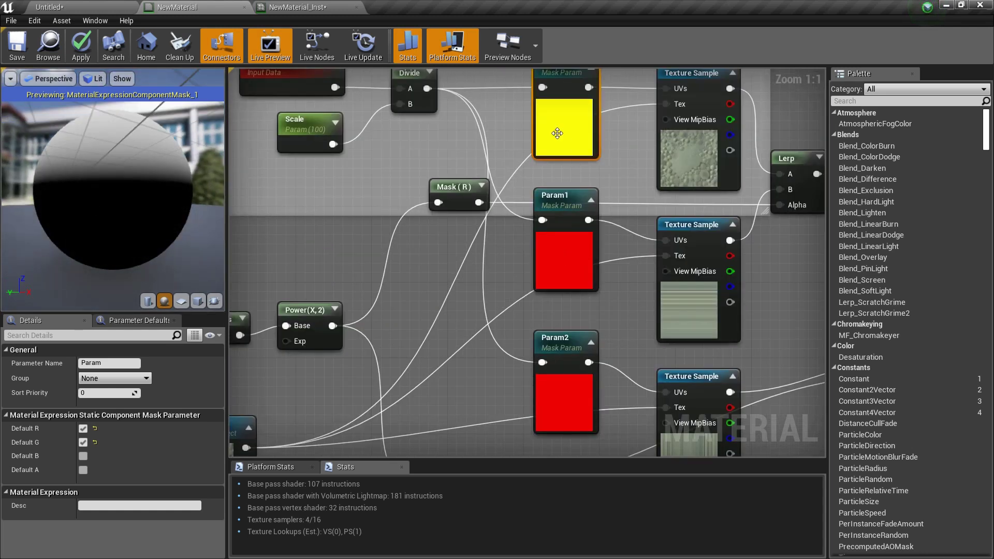
pyautogui.moveTo(557, 133); pyautogui.dragTo(563, 200)
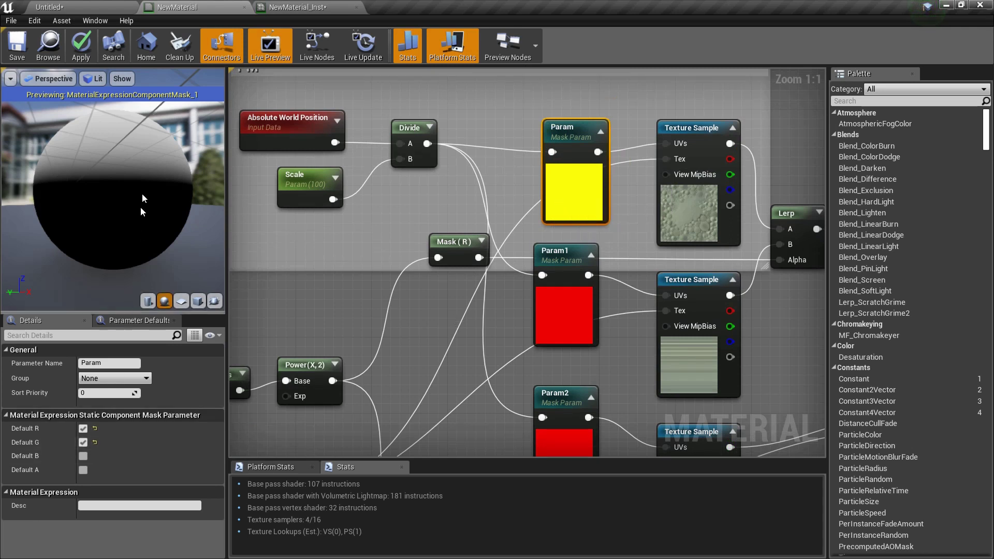
pyautogui.moveTo(142, 150)
pyautogui.mouseDown()
pyautogui.moveTo(144, 202)
pyautogui.moveTo(144, 150)
pyautogui.mouseUp()
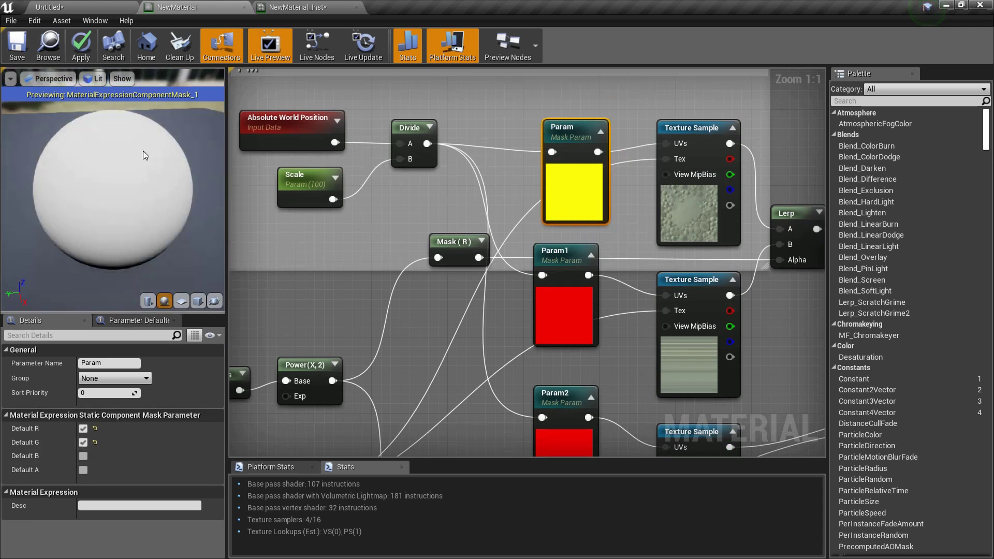
# Select the Param1 mask and compare its channels with the previewed blue mask from several sides of the sphere
pyautogui.click(557, 306)
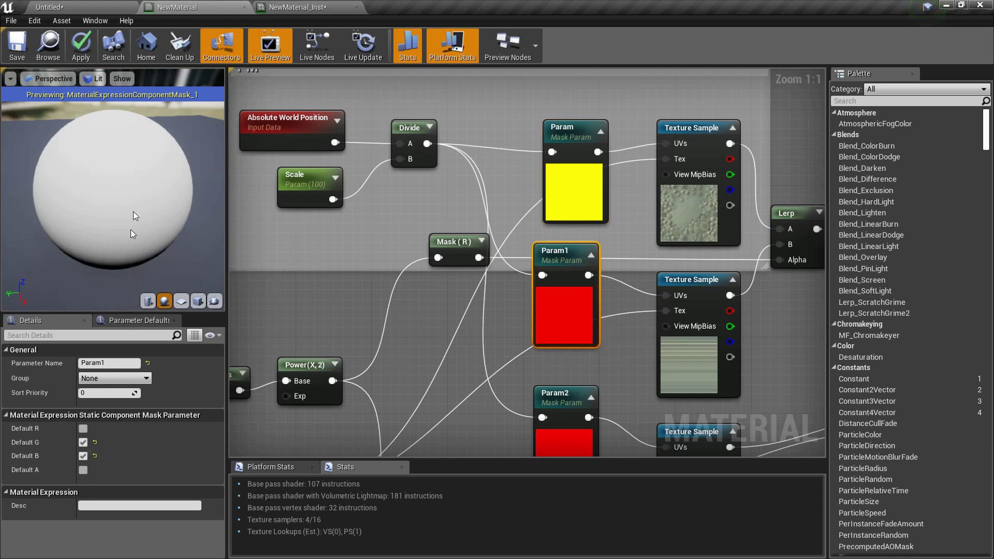
pyautogui.moveTo(130, 229); pyautogui.dragTo(79, 260)
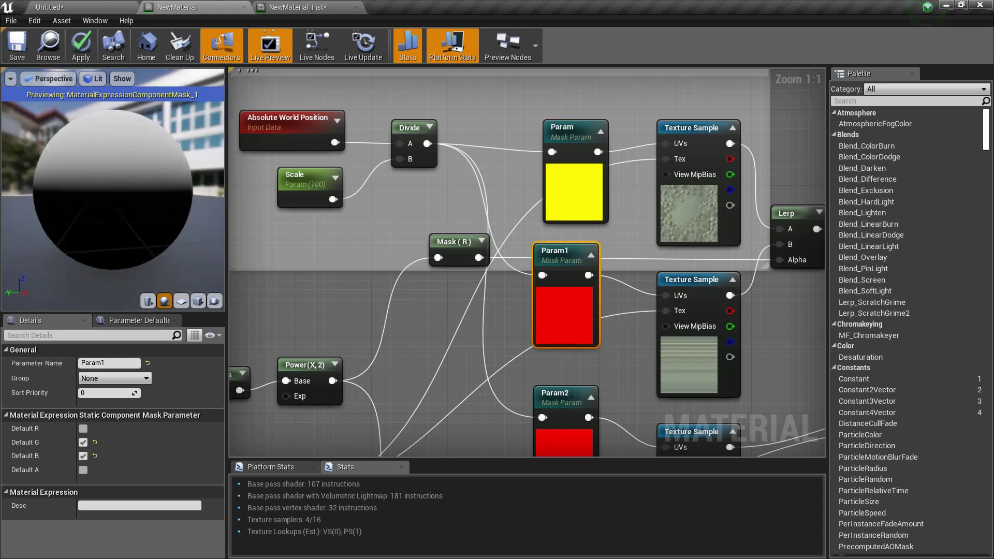
pyautogui.moveTo(113, 186); pyautogui.dragTo(161, 195)
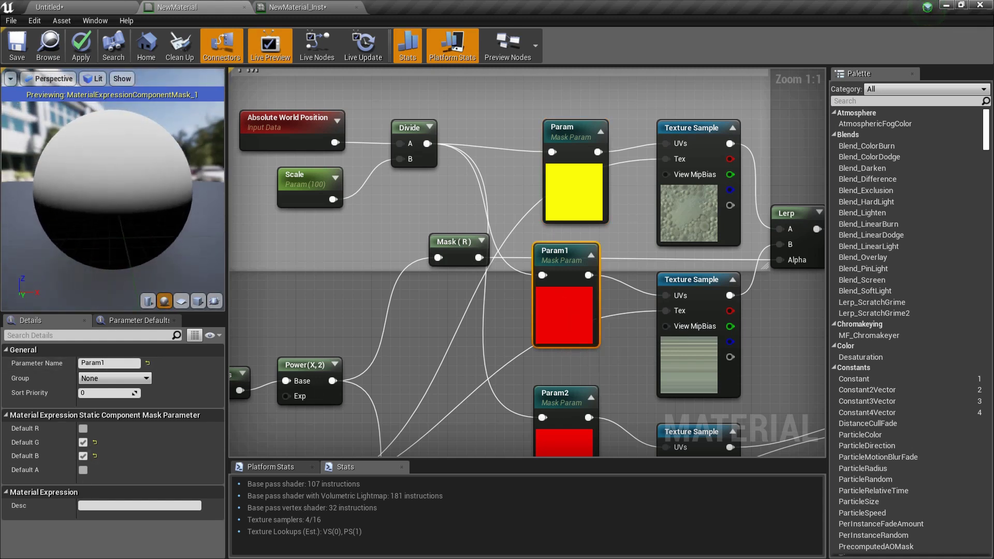
pyautogui.moveTo(83, 283); pyautogui.dragTo(49, 221)
pyautogui.moveTo(132, 197); pyautogui.dragTo(36, 233)
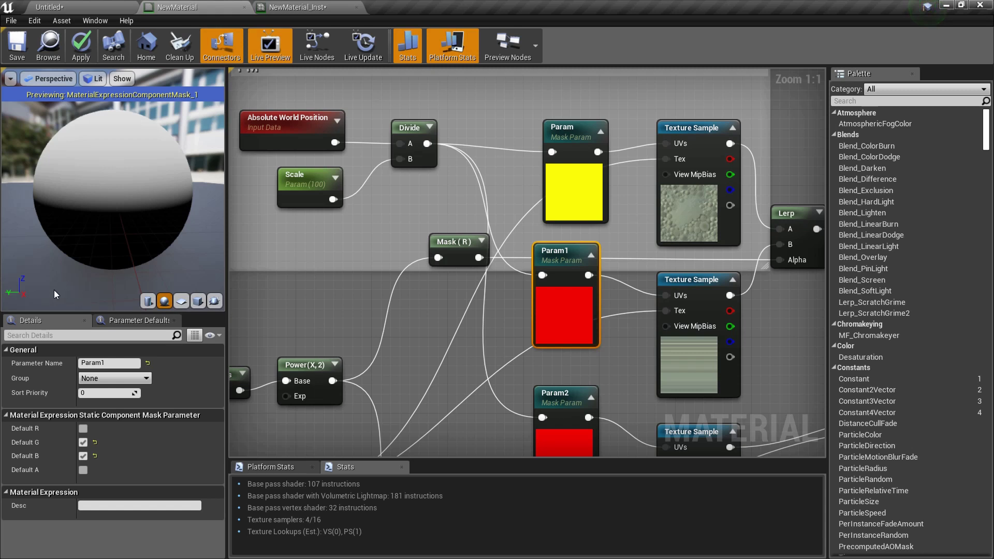
# Preview the texture sample fed by Param on the sphere, followed by the one fed by Param1
pyautogui.rightClick(697, 195)
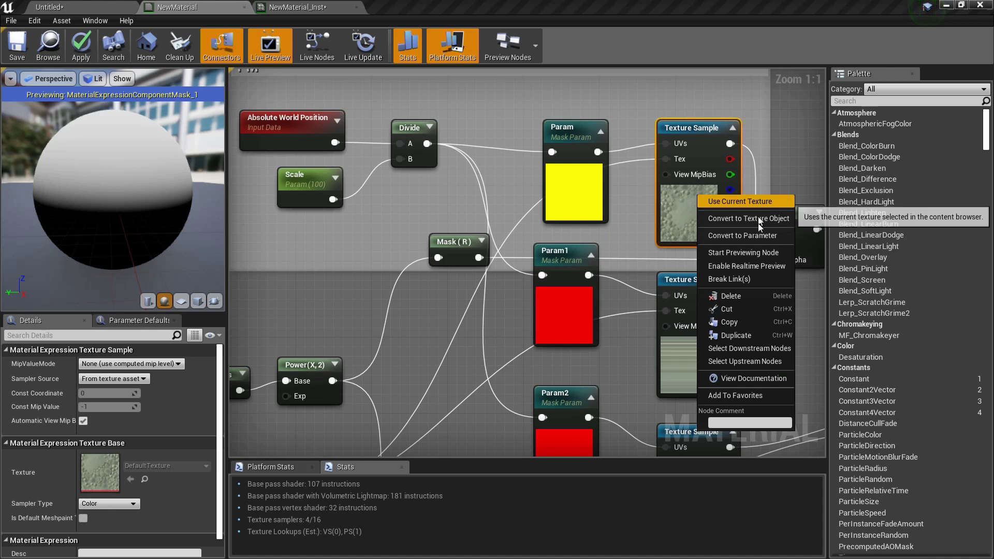
pyautogui.click(753, 251)
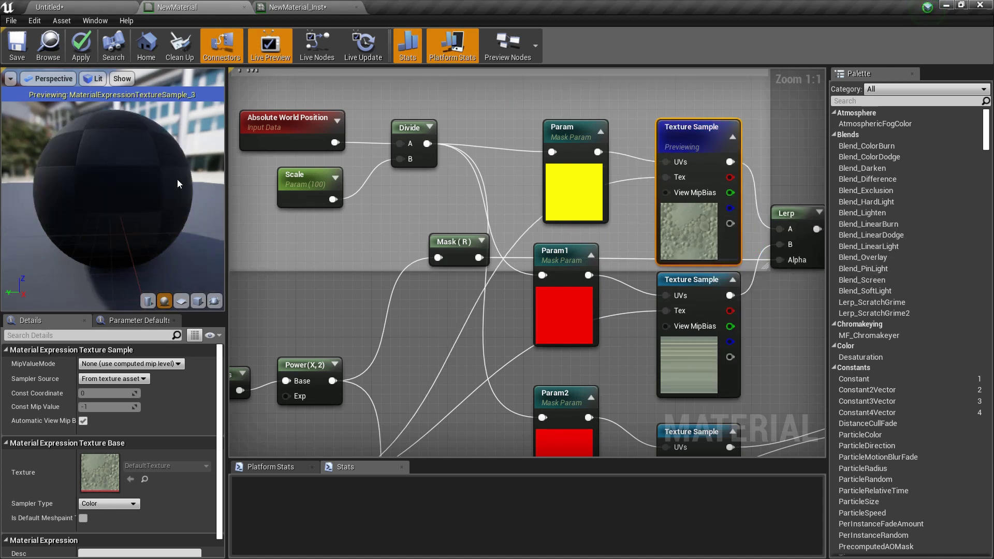
pyautogui.rightClick(711, 365)
pyautogui.click(753, 191)
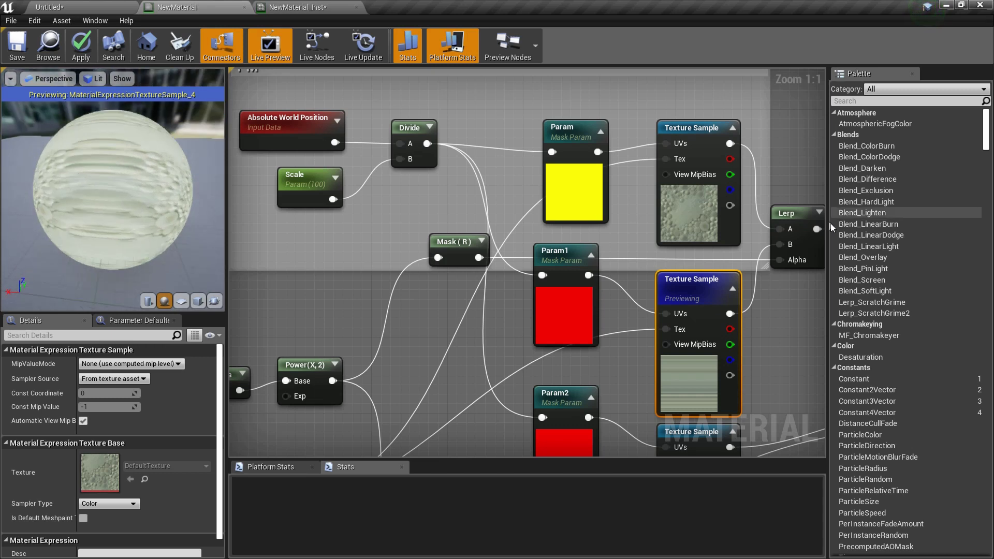
# Preview the Lerp that blends the first two texture samples and orbit around the sphere to inspect the blend
pyautogui.rightClick(800, 213)
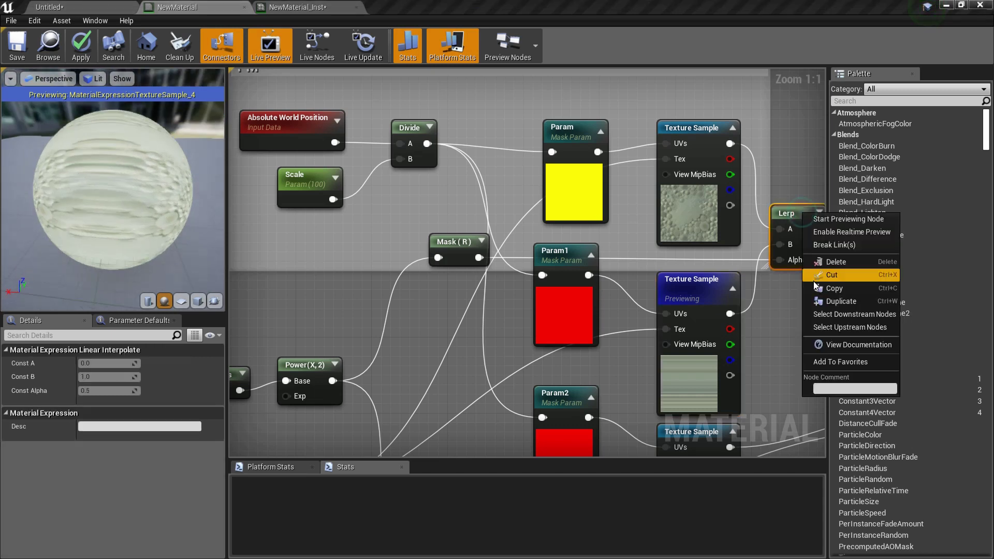
pyautogui.click(828, 219)
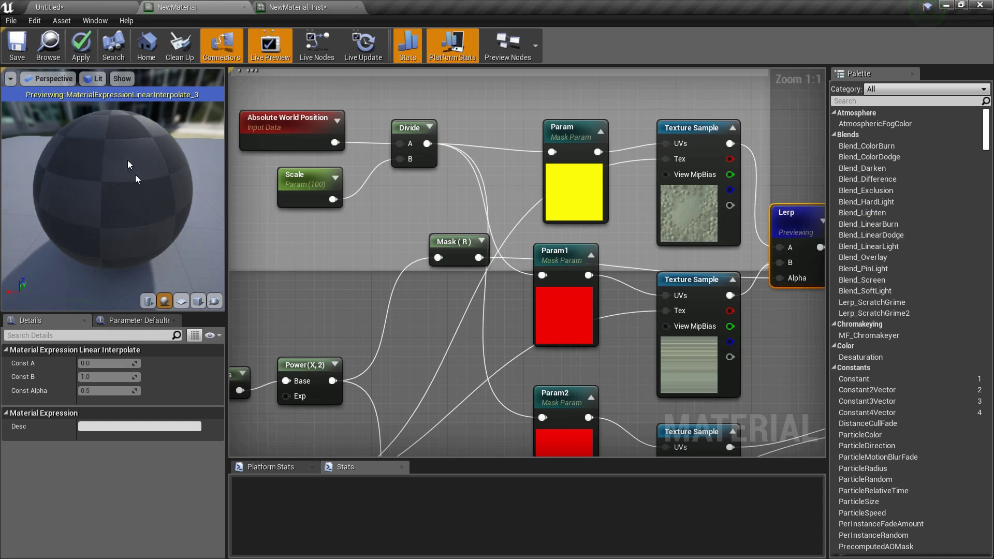
pyautogui.moveTo(40, 205); pyautogui.dragTo(225, 220)
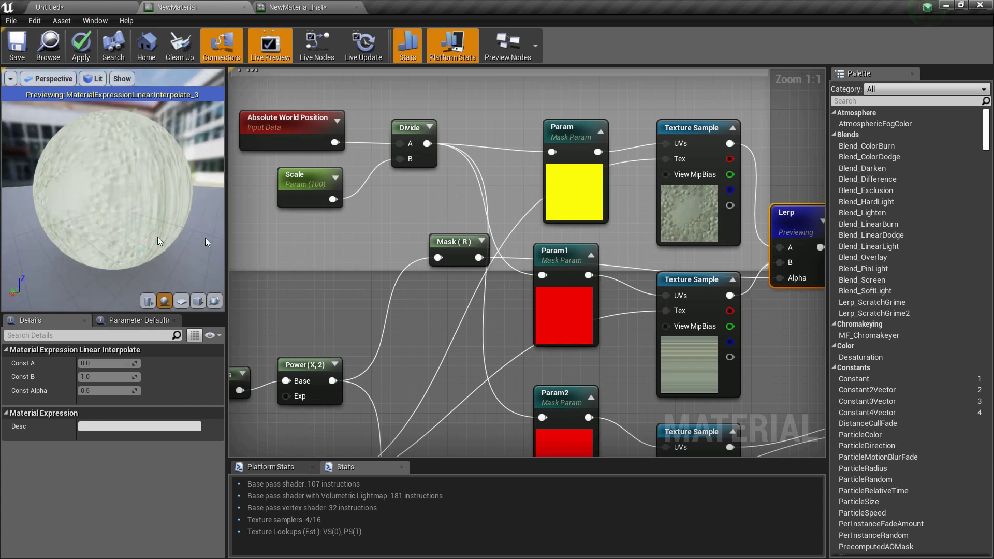
# Compare the texture samples fed by Param and Param1 with where each projection appears on the Lerp preview sphere
pyautogui.rightClick(693, 234)
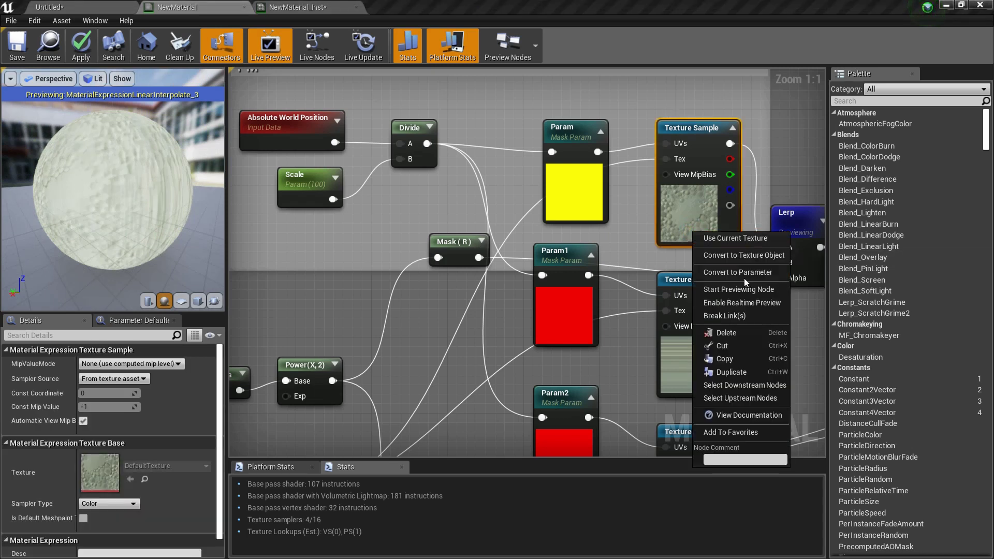
pyautogui.moveTo(78, 132); pyautogui.dragTo(124, 146)
pyautogui.rightClick(697, 200)
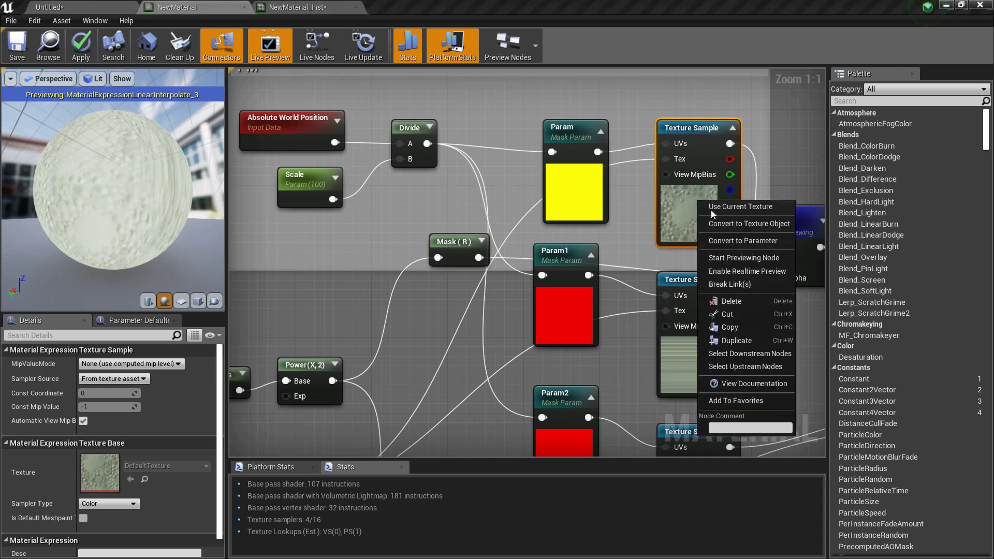
pyautogui.moveTo(694, 222); pyautogui.dragTo(653, 140, button='right')
pyautogui.click(638, 302)
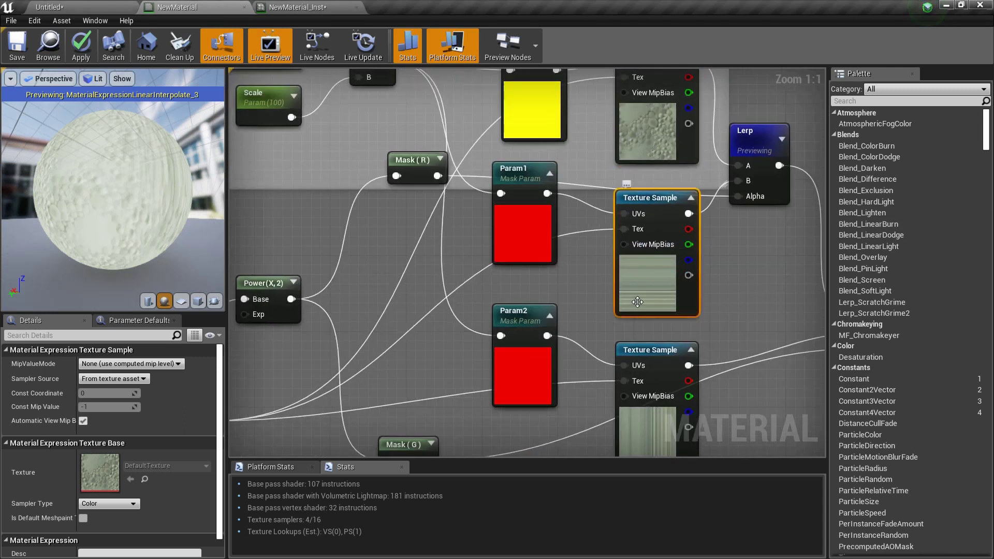
pyautogui.rightClick(638, 302)
pyautogui.moveTo(78, 184); pyautogui.dragTo(138, 251)
pyautogui.scroll(-3, 373, 301)
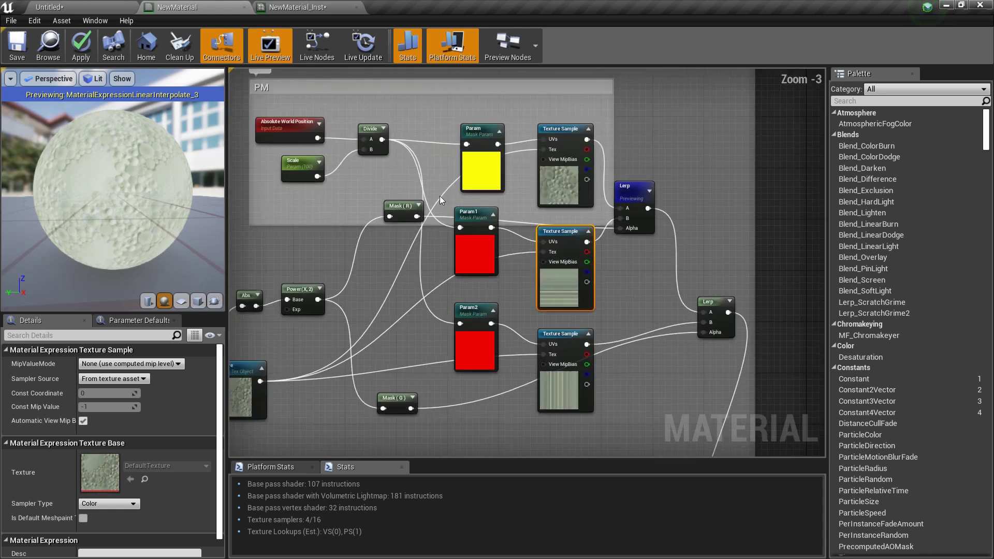
# Nudge the Mask (R) node and move the Abs node above the Power node, checking the Power node's settings
pyautogui.moveTo(396, 208); pyautogui.dragTo(491, 273)
pyautogui.moveTo(404, 317); pyautogui.dragTo(415, 216)
pyautogui.moveTo(364, 306); pyautogui.dragTo(392, 292, button='right')
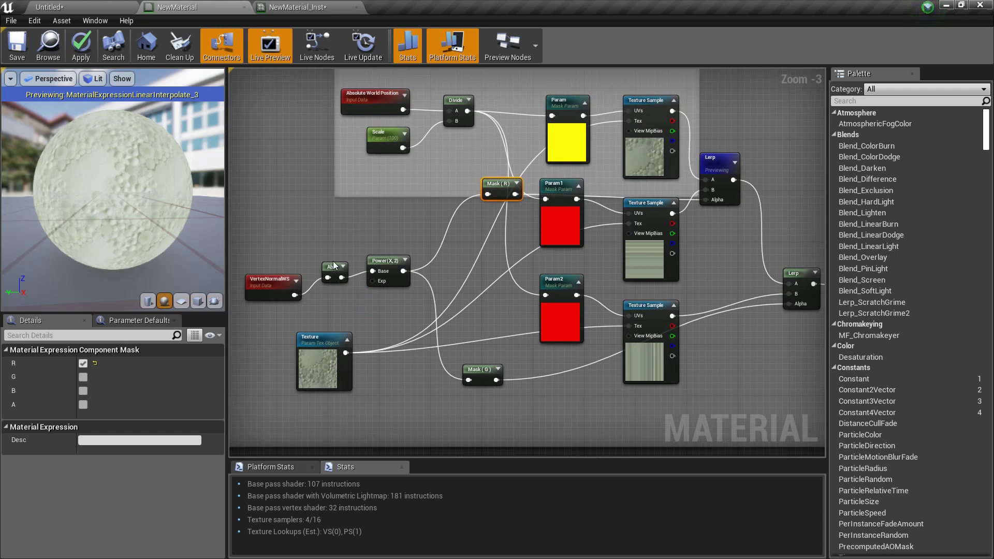
pyautogui.click(393, 262)
pyautogui.rightClick(392, 263)
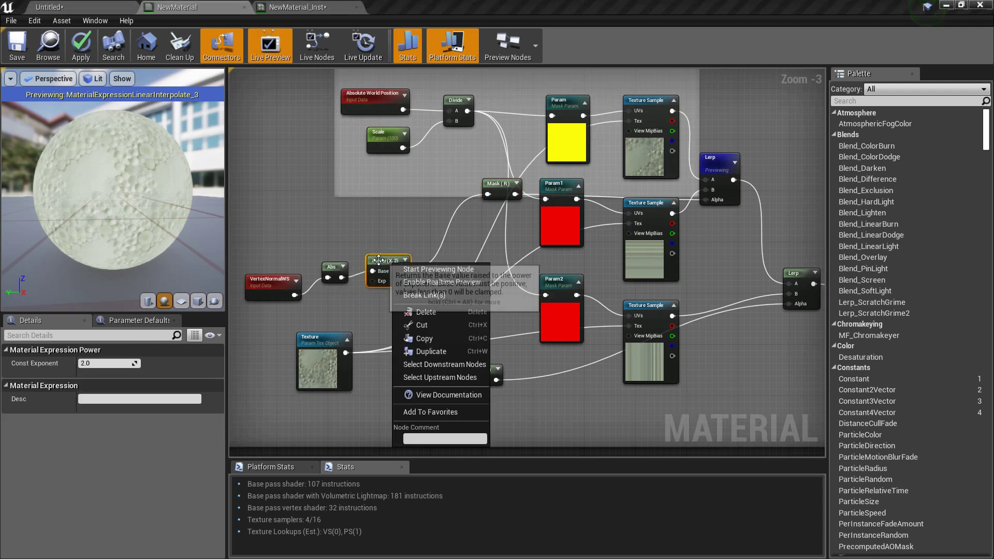
pyautogui.click(378, 260)
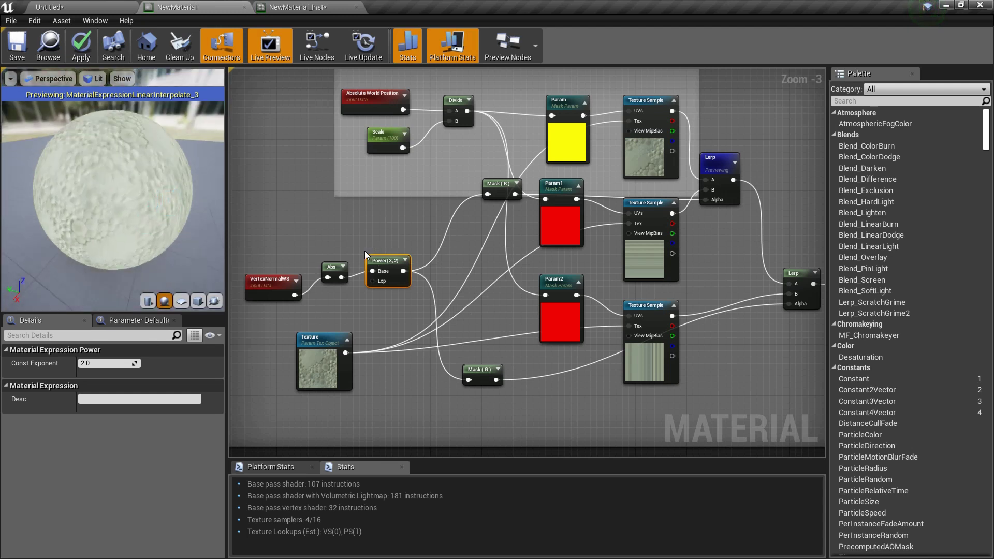
pyautogui.moveTo(327, 271); pyautogui.dragTo(321, 239)
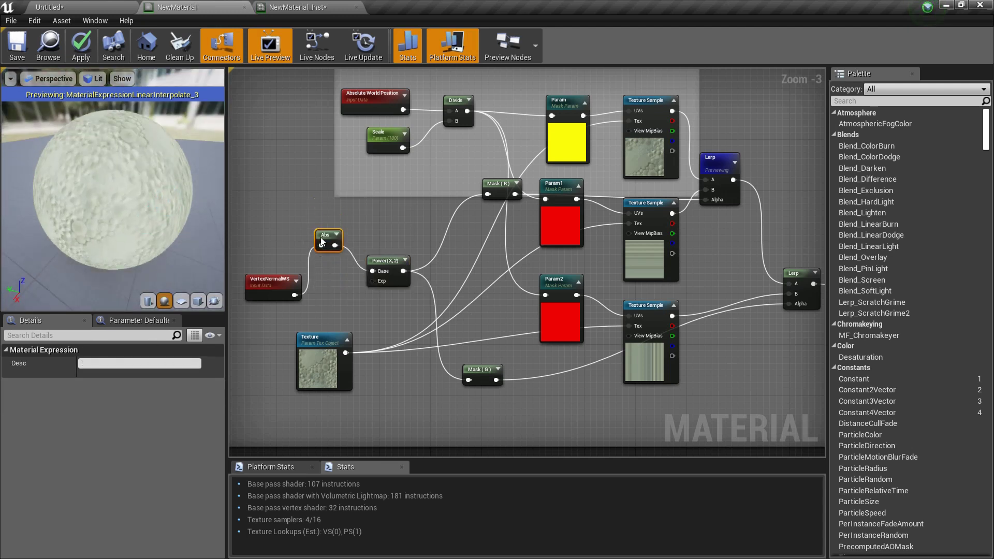
# Preview the standalone Mask (B) node below the TPM group and orbit the preview sphere
pyautogui.moveTo(325, 240); pyautogui.dragTo(422, 147, button='right')
pyautogui.moveTo(304, 360); pyautogui.dragTo(347, 296, button='right')
pyautogui.rightClick(380, 379)
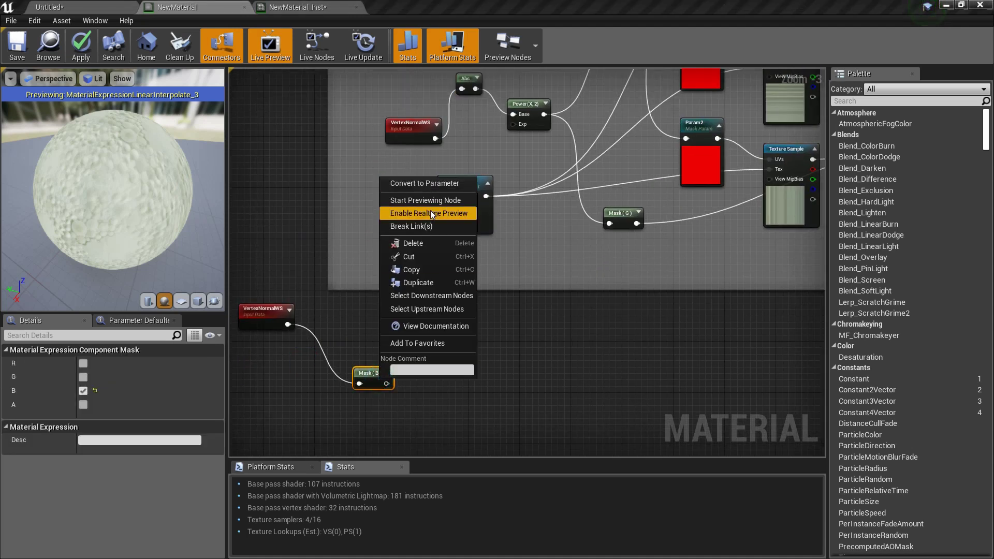
pyautogui.click(421, 201)
pyautogui.moveTo(168, 261); pyautogui.dragTo(127, 233)
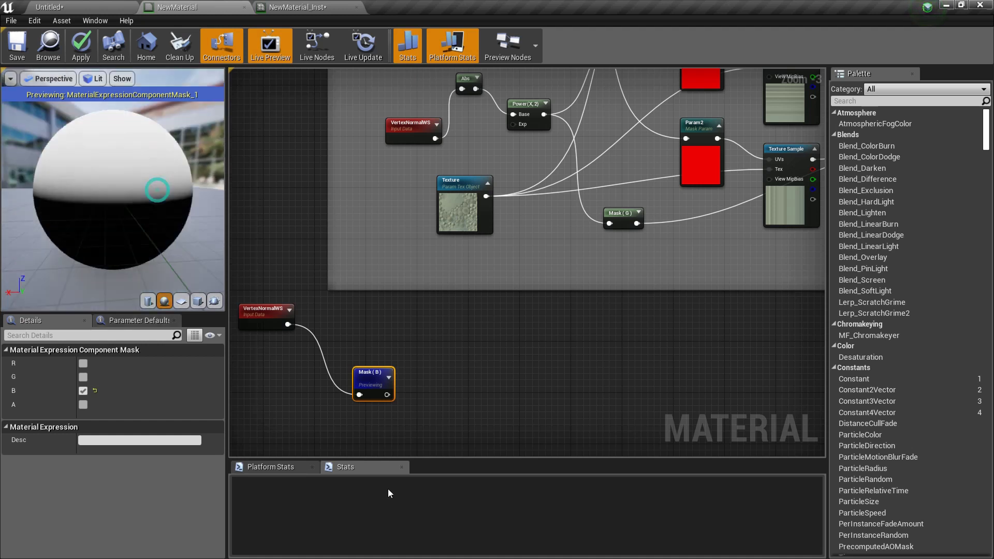
# Insert an Abs node between the standalone VertexNormalWS and Mask (B) nodes and orbit the preview sphere to inspect the mask
pyautogui.moveTo(407, 417); pyautogui.dragTo(477, 397, button='right')
pyautogui.moveTo(441, 351); pyautogui.dragTo(428, 310)
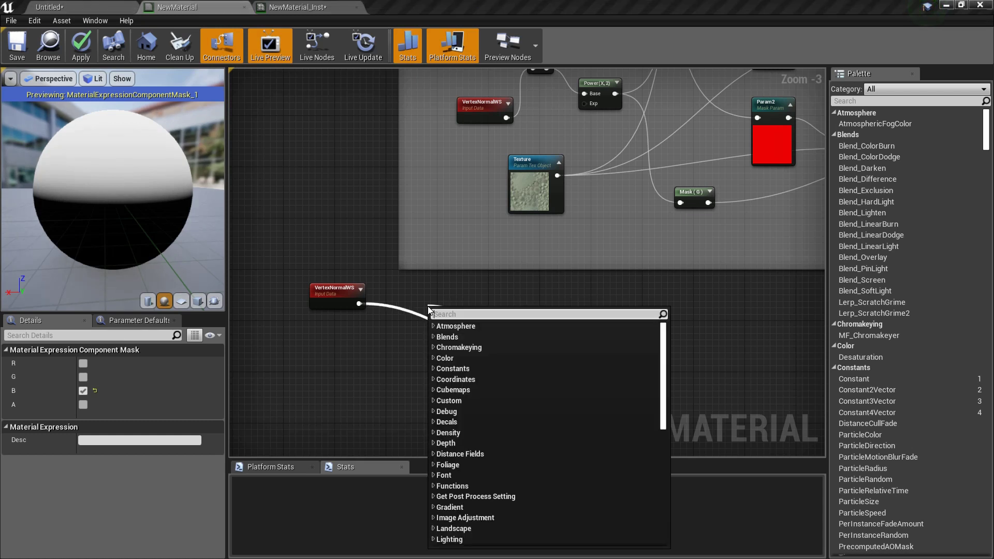
pyautogui.write('abs')
pyautogui.press('Return')
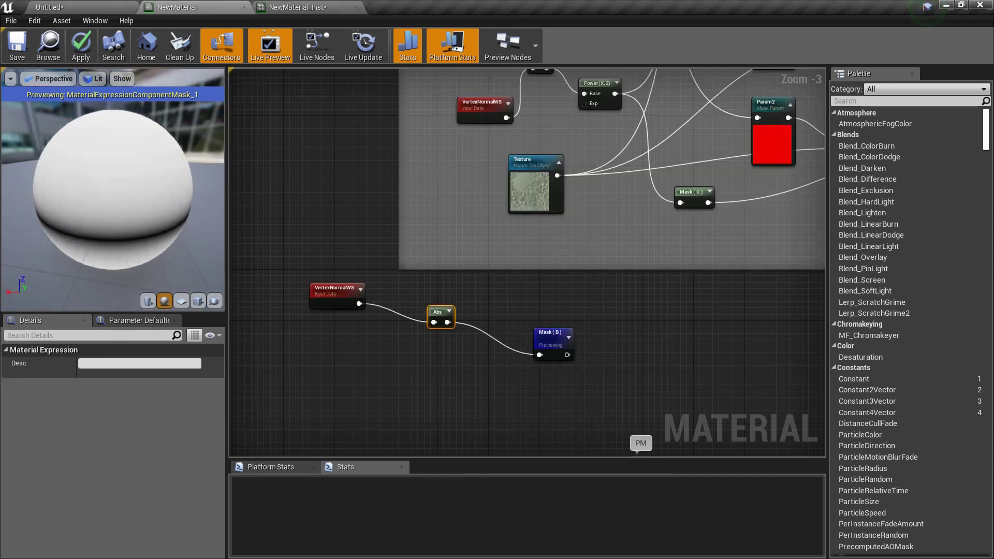
pyautogui.moveTo(155, 156)
pyautogui.mouseDown()
pyautogui.moveTo(152, 193)
pyautogui.moveTo(117, 168)
pyautogui.moveTo(129, 165)
pyautogui.moveTo(139, 122)
pyautogui.mouseUp()
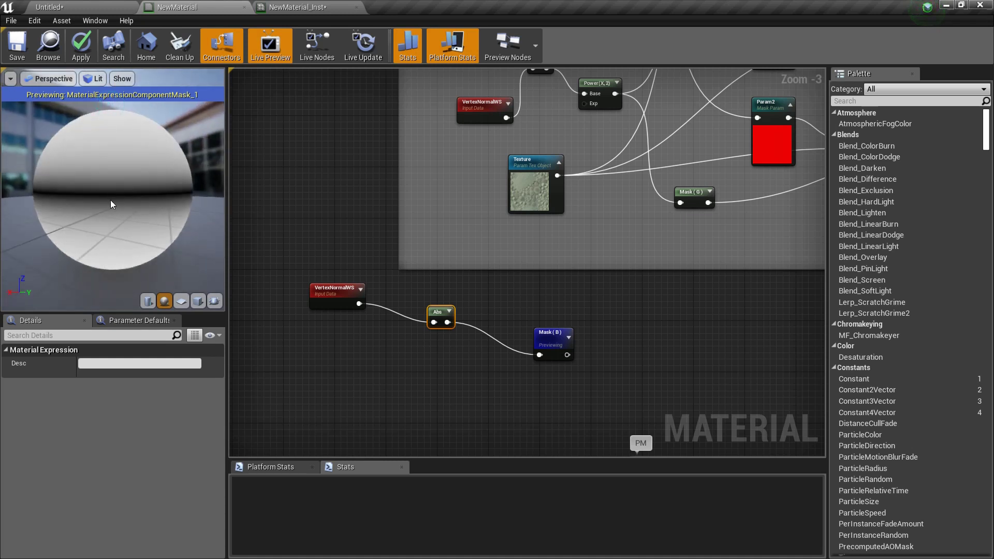
pyautogui.moveTo(110, 200); pyautogui.dragTo(117, 283)
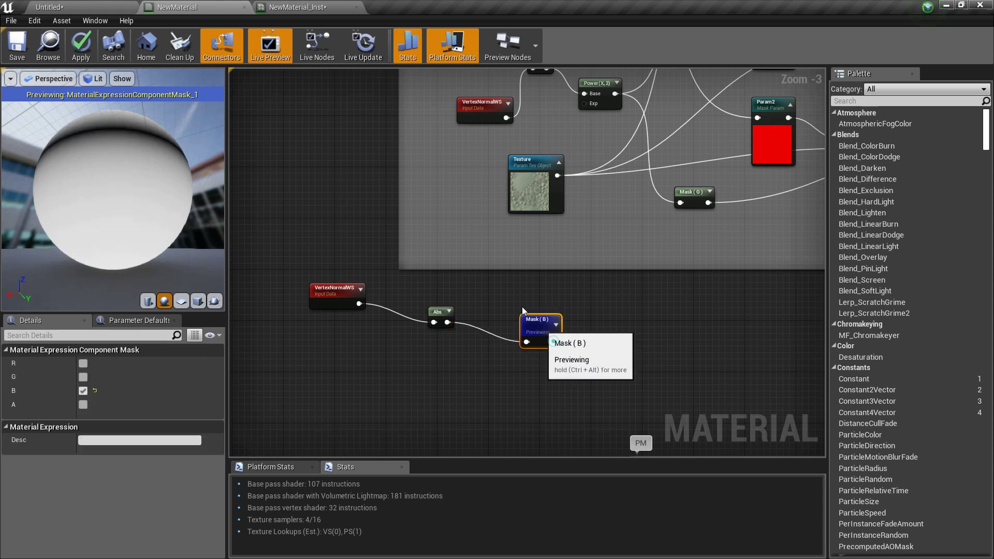
pyautogui.moveTo(541, 326); pyautogui.dragTo(605, 305)
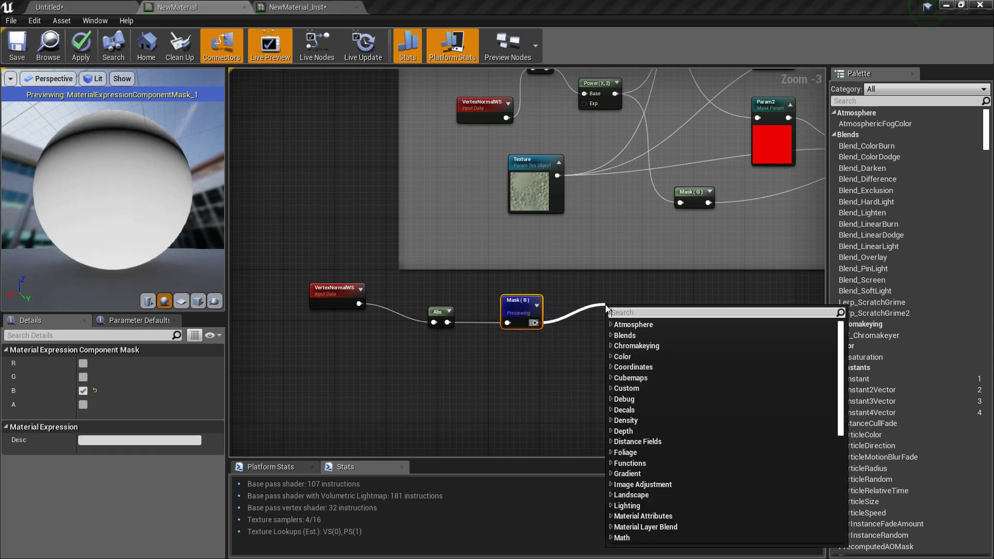
pyautogui.write('exp')
pyautogui.press('Return')
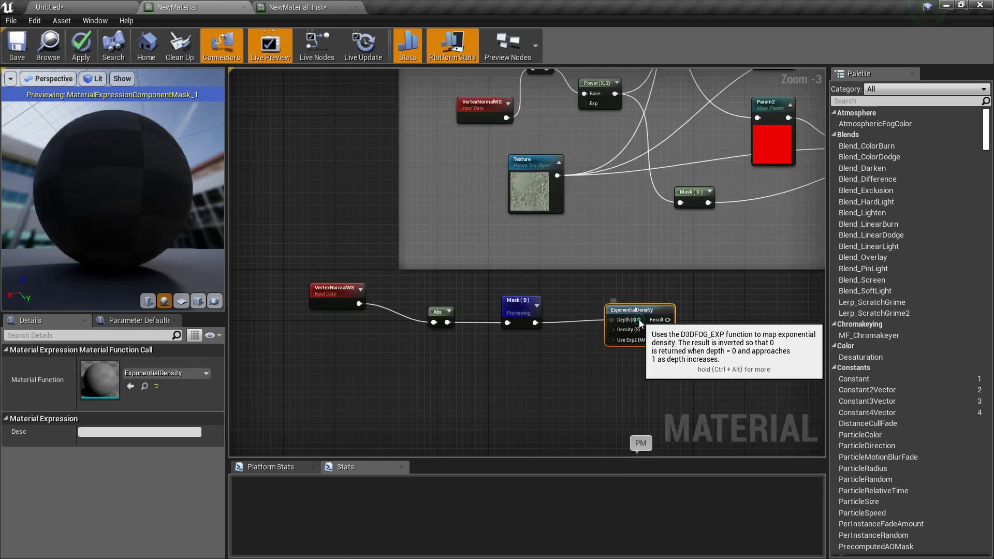
pyautogui.press('Delete')
# Add a Power node fed by the standalone Mask (B) node, preview it and orbit the sphere to inspect the falloff
pyautogui.click(632, 322)
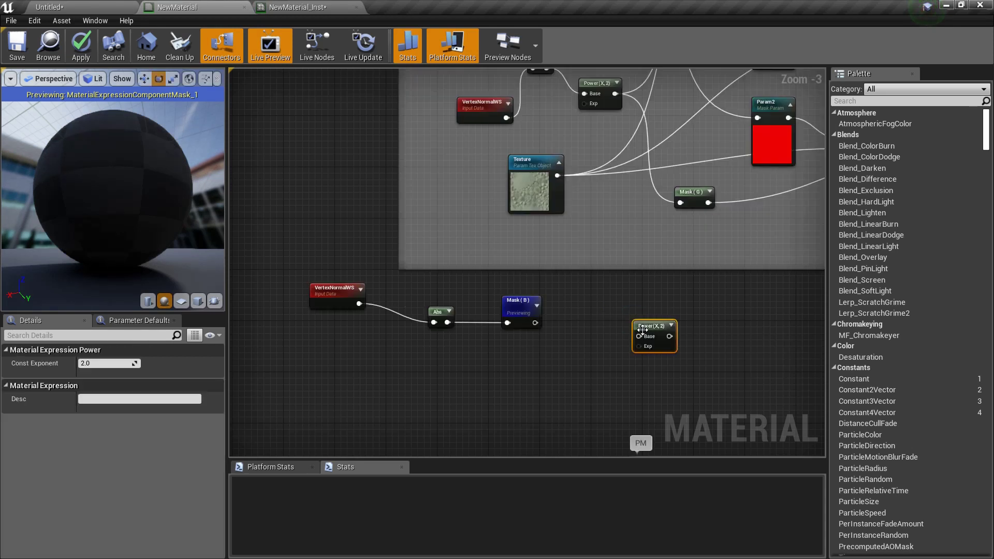
pyautogui.moveTo(640, 336); pyautogui.dragTo(535, 322)
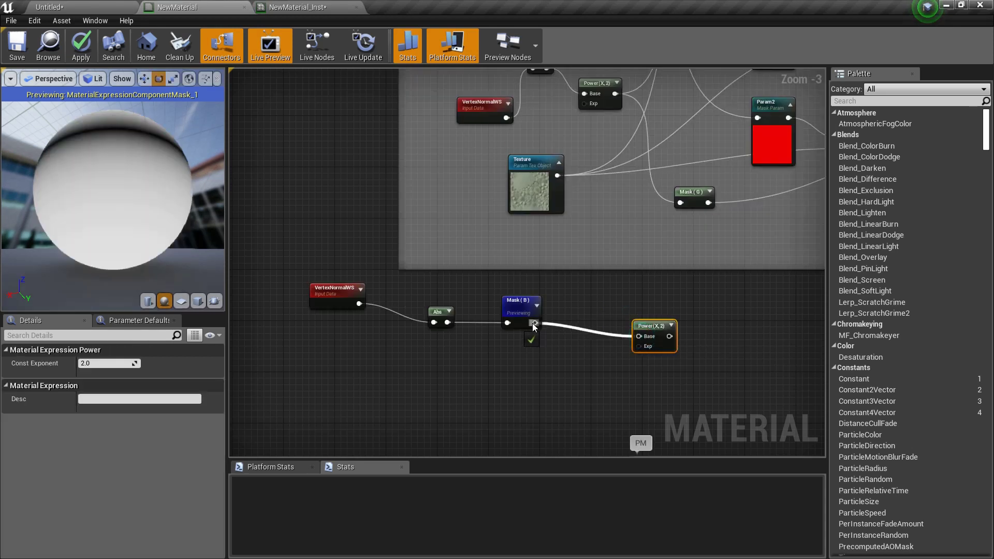
pyautogui.rightClick(647, 326)
pyautogui.click(673, 329)
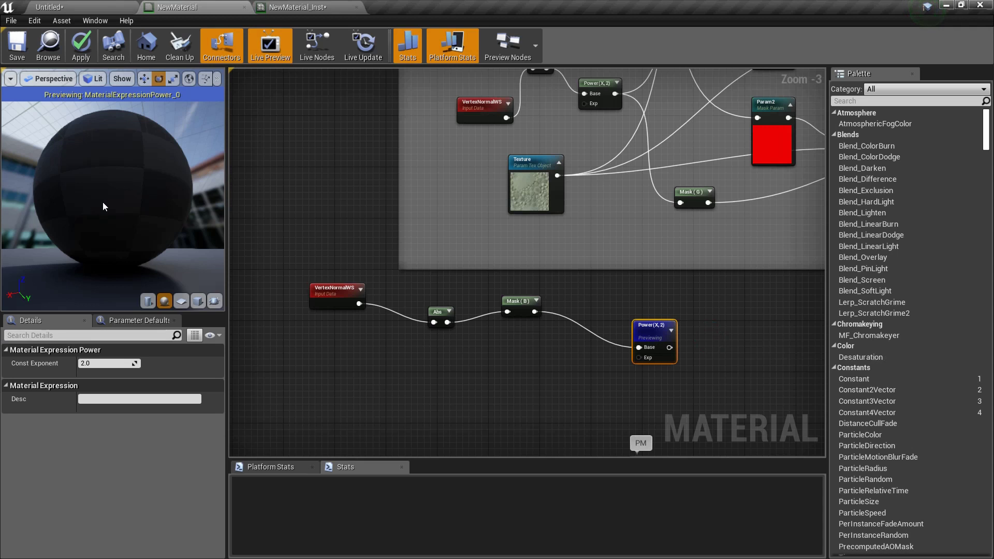
pyautogui.moveTo(102, 203); pyautogui.dragTo(108, 246)
pyautogui.moveTo(104, 206); pyautogui.dragTo(146, 191)
# Delete the standalone VertexNormalWS, Abs, Mask (B) and Power nodes below the TPM group
pyautogui.moveTo(275, 275); pyautogui.dragTo(727, 413)
pyautogui.moveTo(671, 335); pyautogui.dragTo(527, 401, button='right')
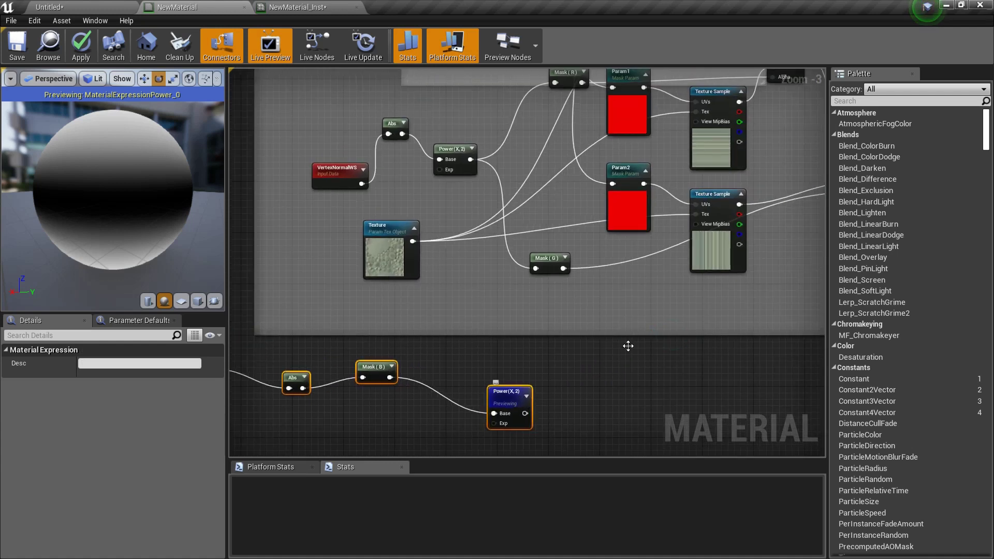
pyautogui.press('Delete')
# Preview the Power node fed by Abs inside the TPM group and orbit the sphere to inspect its colours
pyautogui.moveTo(648, 335); pyautogui.dragTo(516, 427, button='right')
pyautogui.moveTo(688, 261); pyautogui.dragTo(650, 318, button='right')
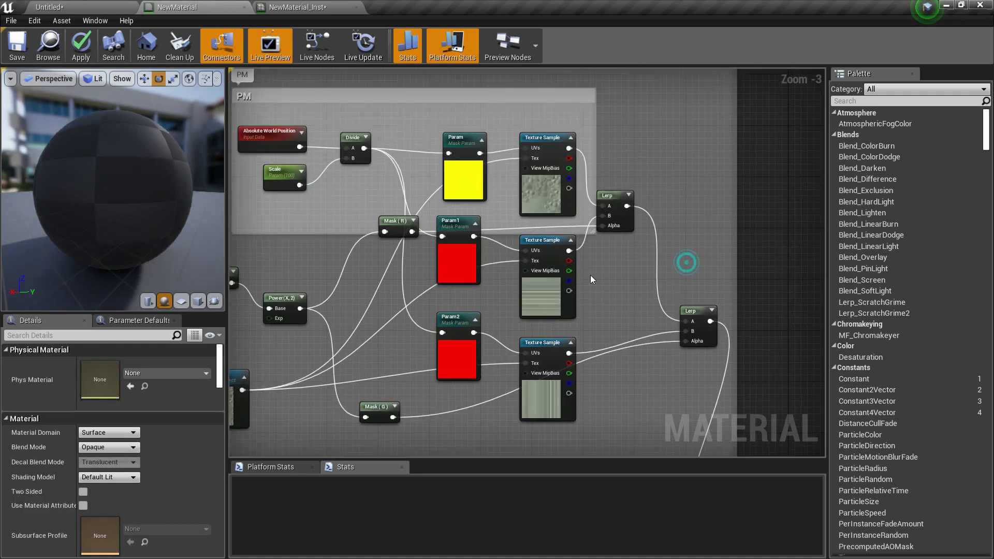
pyautogui.click(559, 299)
pyautogui.moveTo(280, 305); pyautogui.dragTo(382, 298, button='right')
pyautogui.click(381, 297)
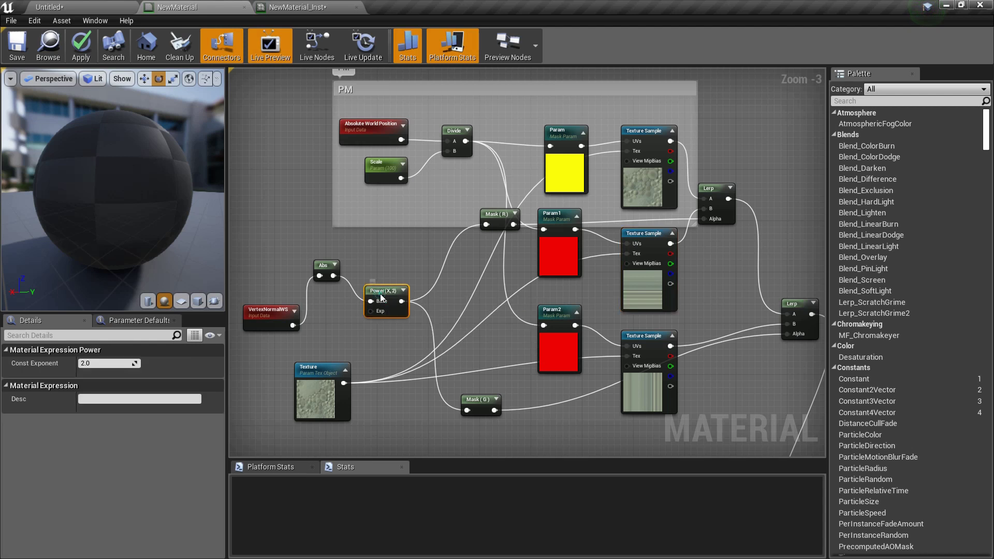
pyautogui.rightClick(381, 297)
pyautogui.click(410, 298)
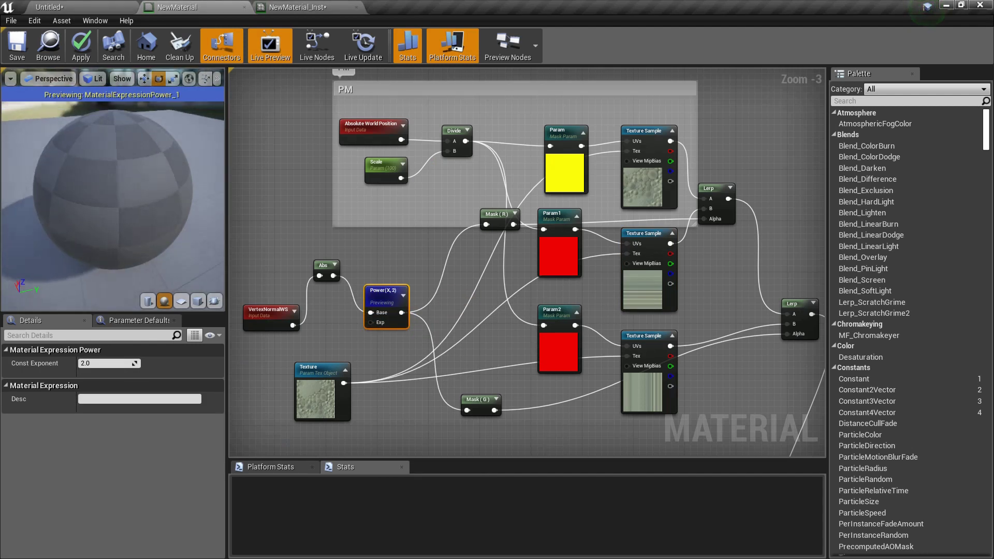
pyautogui.moveTo(129, 145); pyautogui.dragTo(129, 190)
pyautogui.moveTo(92, 231); pyautogui.dragTo(635, 311)
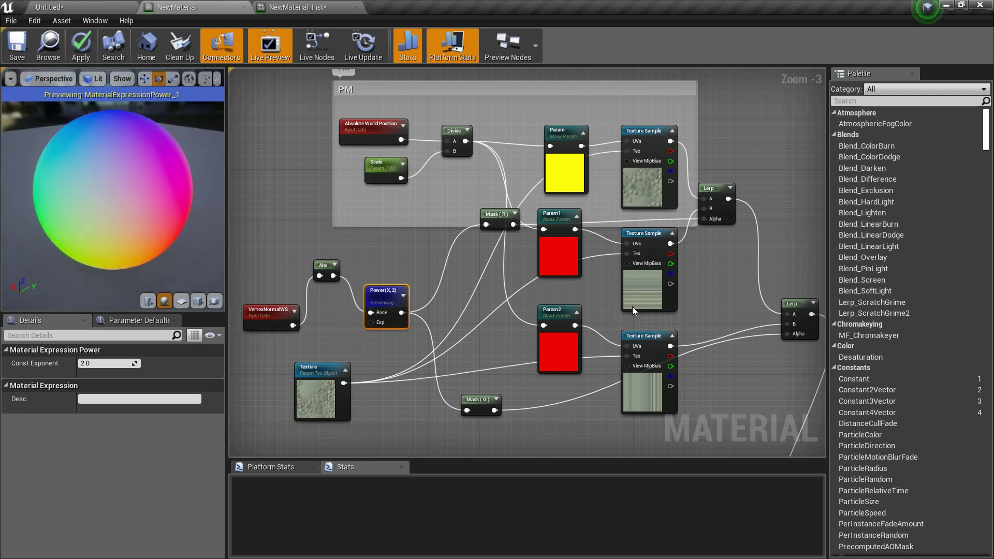
# Preview the Mask (R) node and check it against the texture sample fed by Param1
pyautogui.click(504, 214)
pyautogui.rightClick(498, 216)
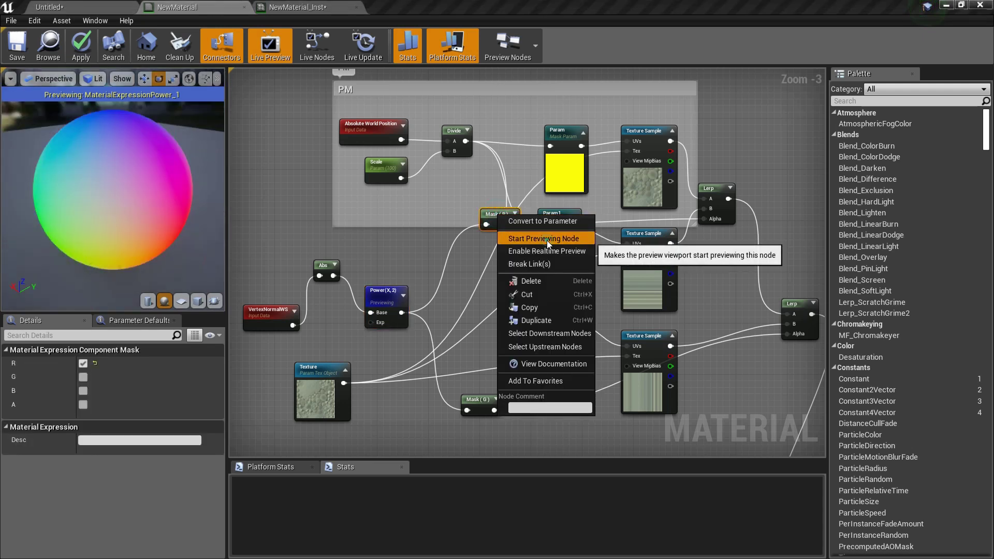
pyautogui.click(547, 239)
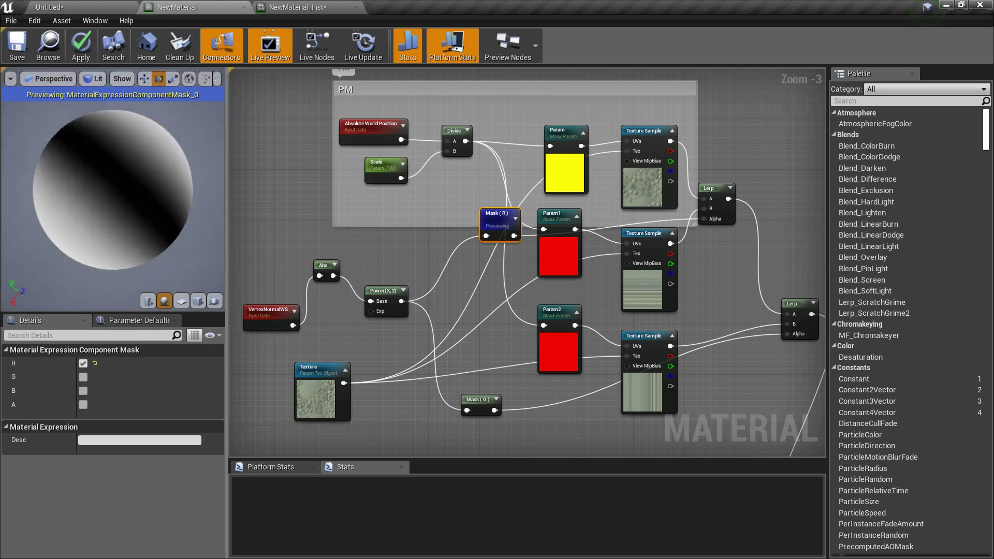
pyautogui.rightClick(658, 282)
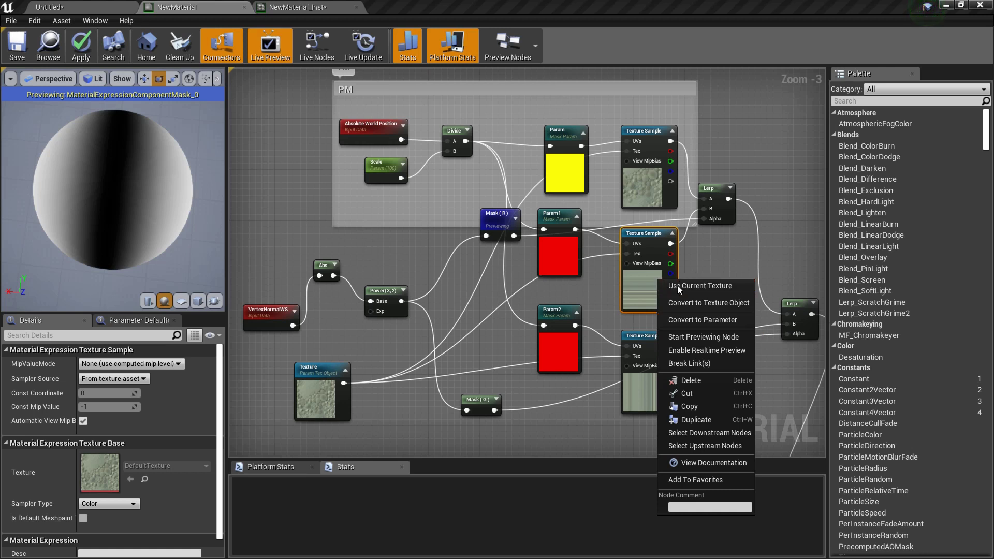
pyautogui.click(678, 288)
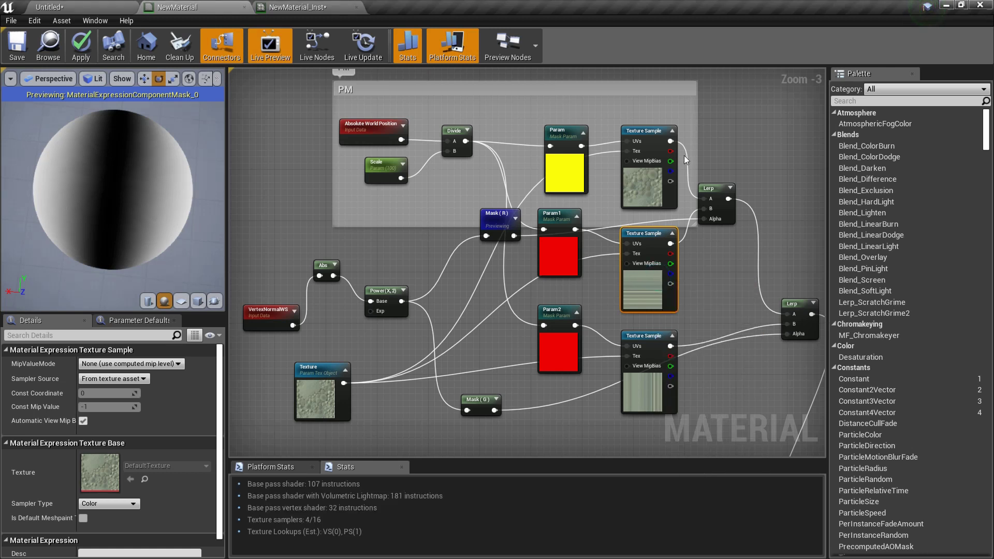
# Preview the Lerp driven by Mask (R) again and orbit the sphere, checking which channels Param2 uses
pyautogui.rightClick(716, 192)
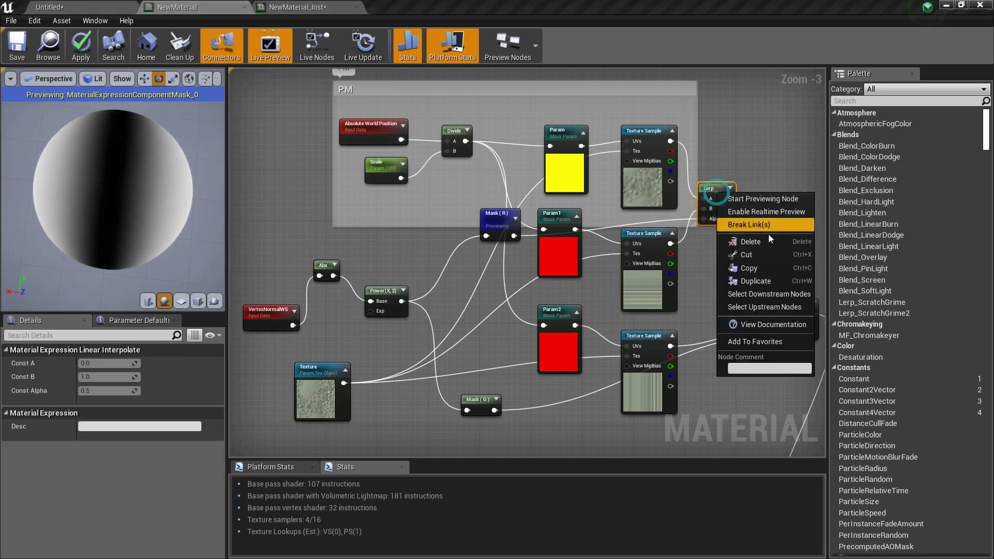
pyautogui.click(762, 198)
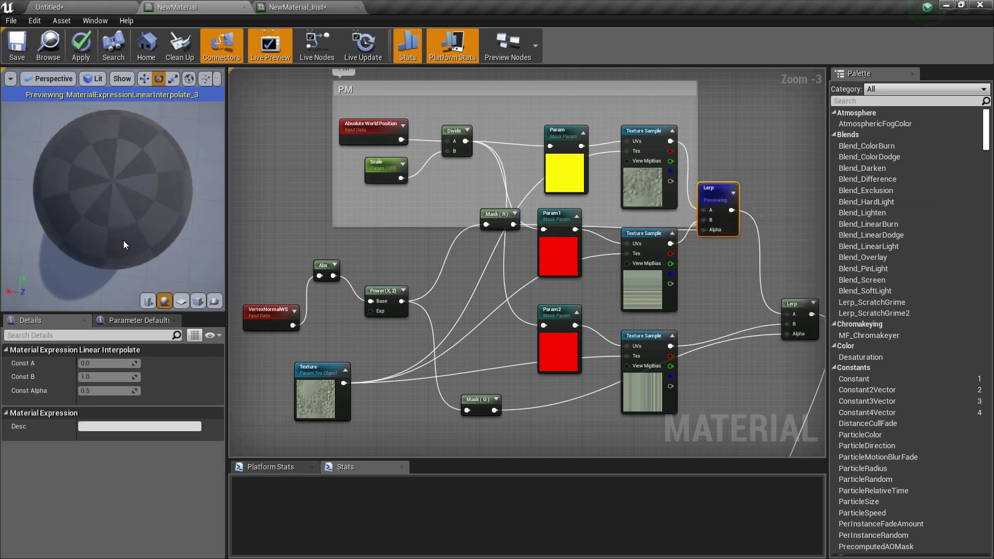
pyautogui.moveTo(172, 231); pyautogui.dragTo(166, 192)
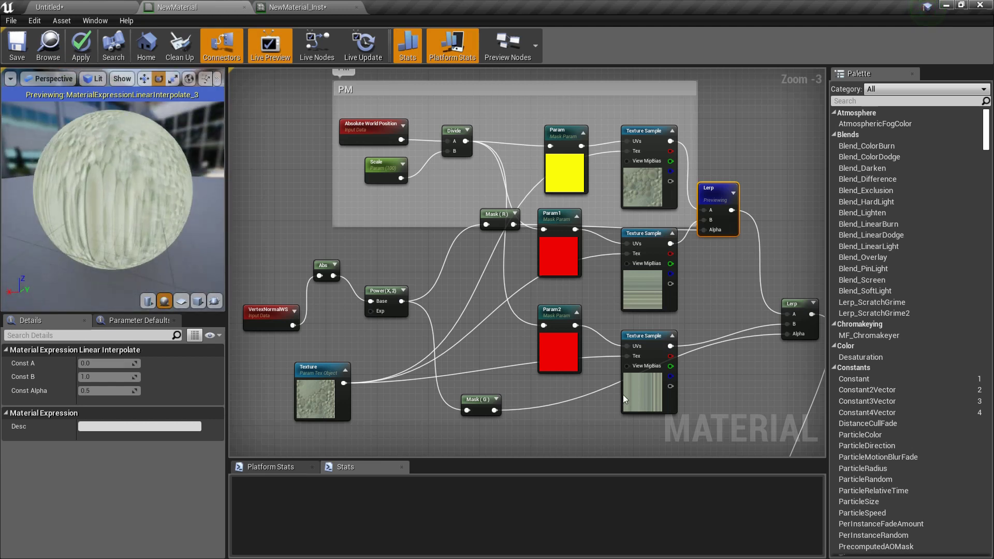
pyautogui.rightClick(557, 348)
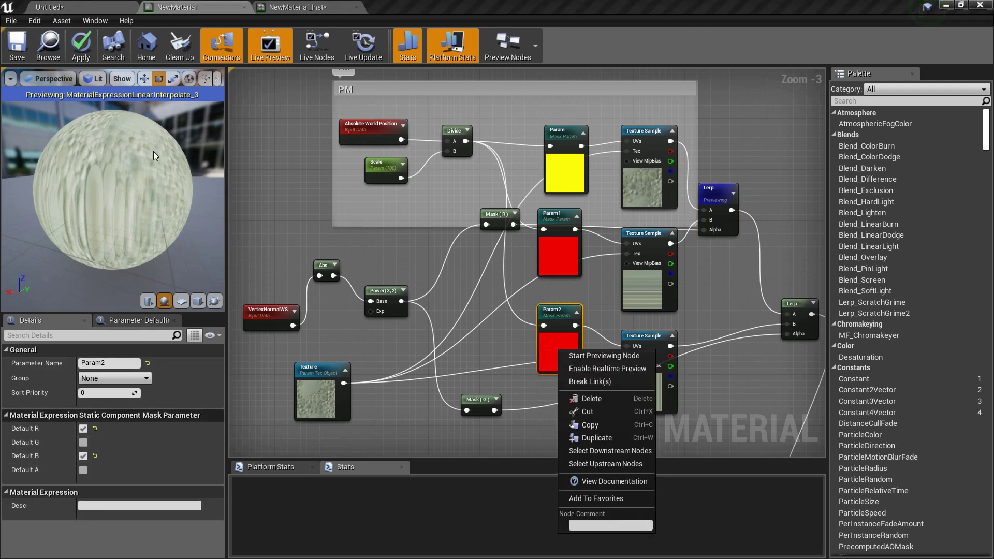
pyautogui.moveTo(151, 151); pyautogui.dragTo(178, 137)
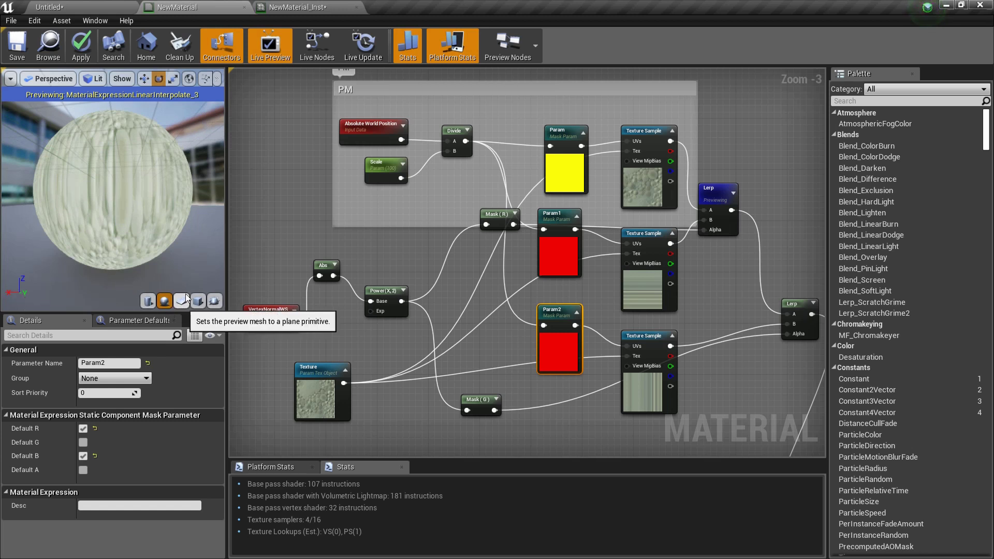
# Preview the texture sample fed by Param2 and orbit the sphere to inspect its projection
pyautogui.moveTo(705, 382); pyautogui.dragTo(625, 371, button='right')
pyautogui.rightClick(578, 363)
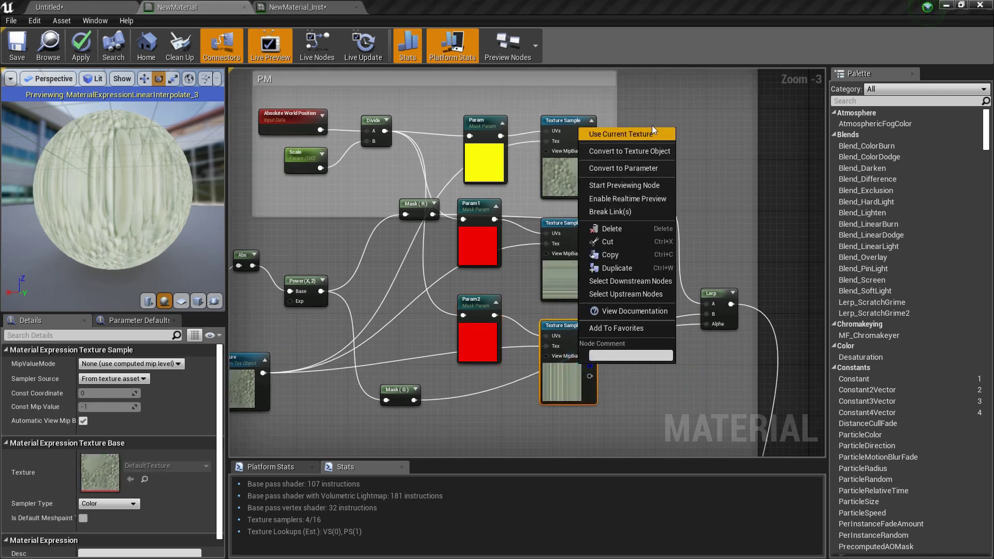
pyautogui.click(613, 186)
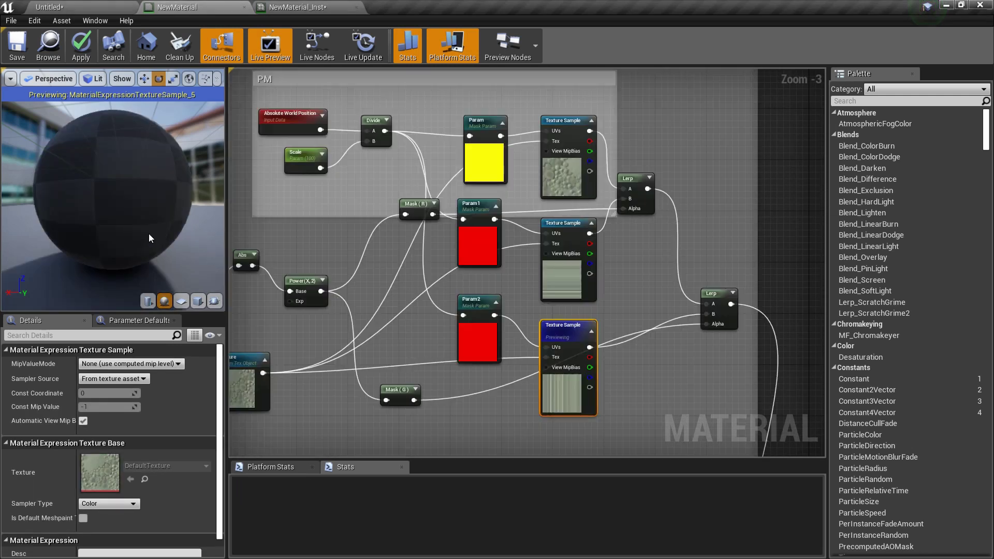
pyautogui.moveTo(133, 214); pyautogui.dragTo(144, 223)
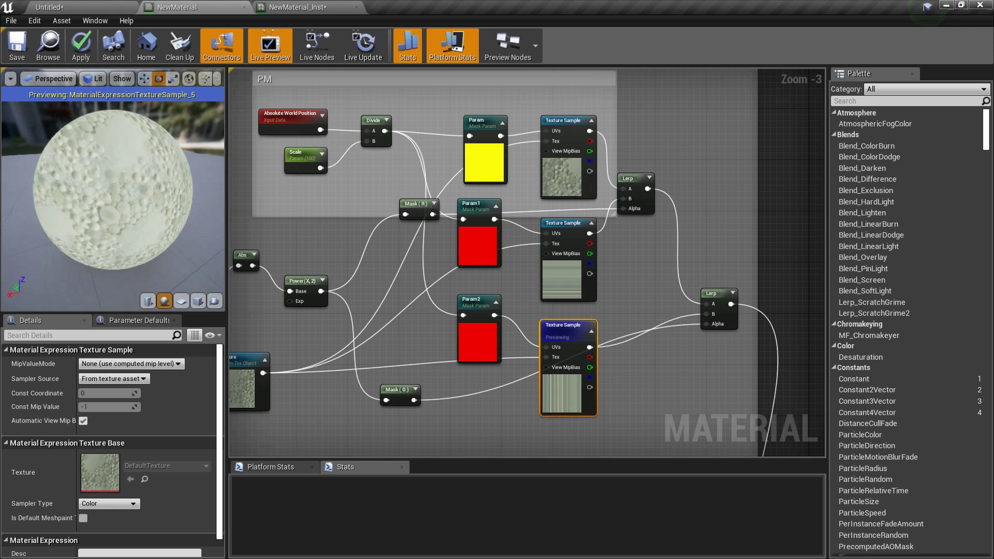
pyautogui.moveTo(60, 198); pyautogui.dragTo(43, 146)
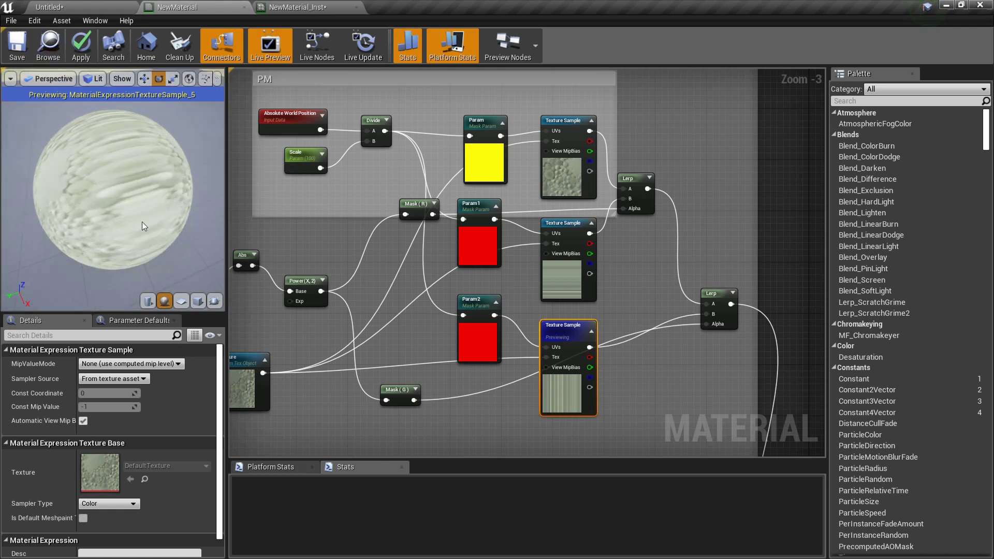
pyautogui.moveTo(130, 222); pyautogui.dragTo(129, 222)
# Examine the Param2 projection from other sides of the sphere and preview the Mask (G) node that blends it
pyautogui.moveTo(742, 395); pyautogui.dragTo(745, 344, button='right')
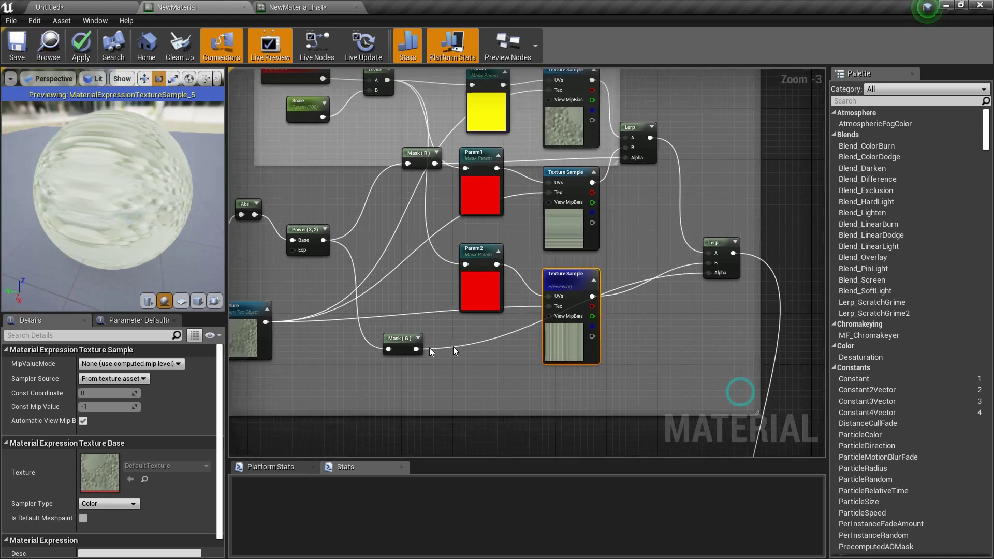
pyautogui.rightClick(395, 344)
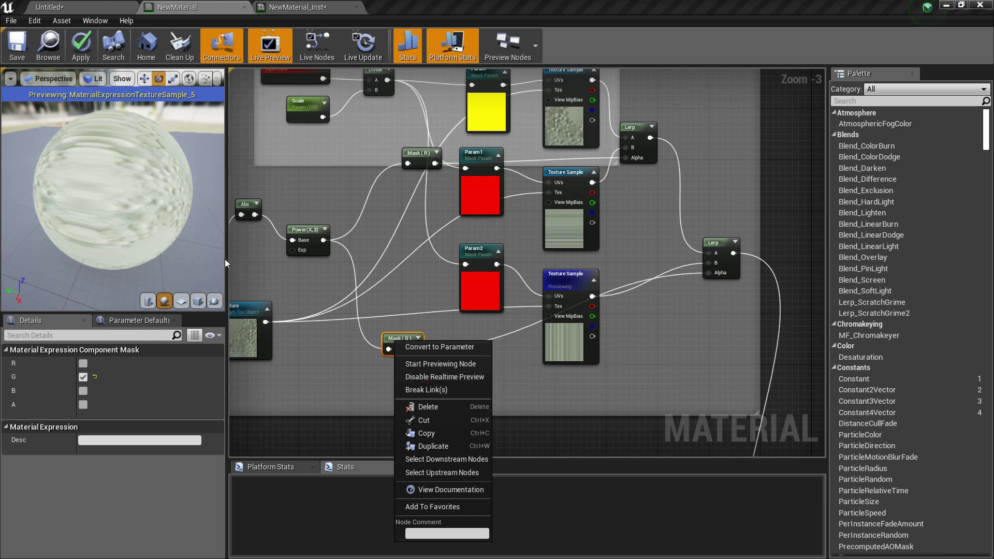
pyautogui.click(151, 238)
pyautogui.moveTo(150, 239); pyautogui.dragTo(82, 228)
pyautogui.moveTo(77, 285); pyautogui.dragTo(132, 268)
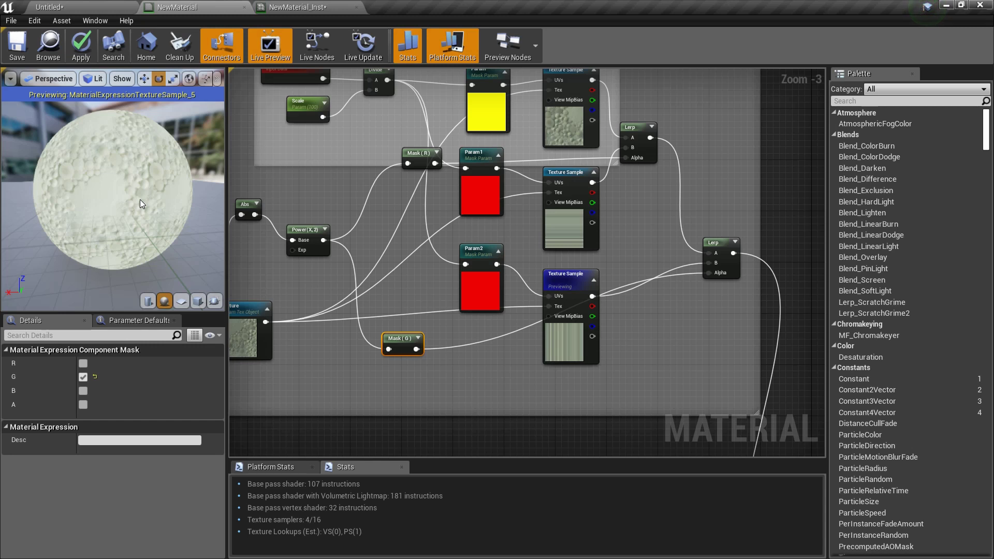
pyautogui.rightClick(396, 340)
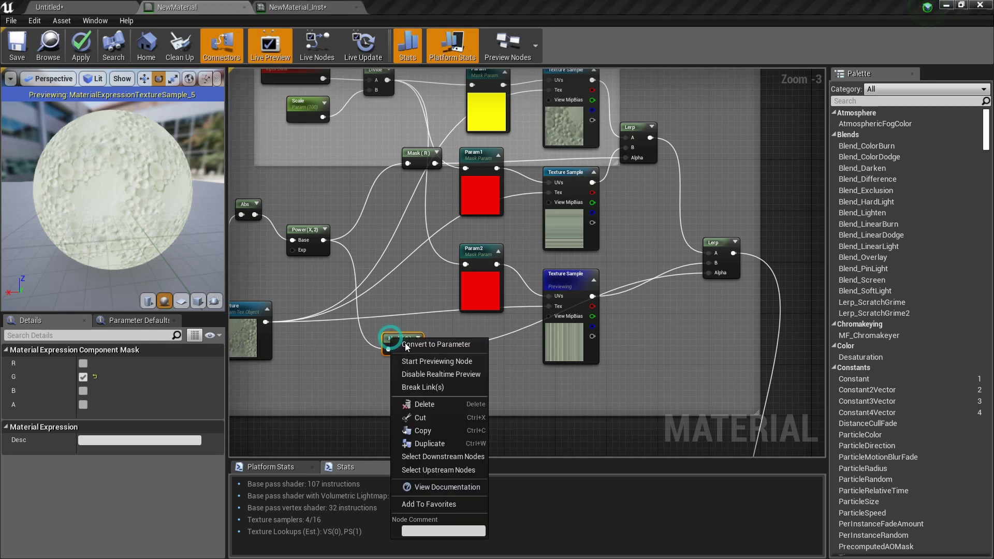
pyautogui.click(433, 362)
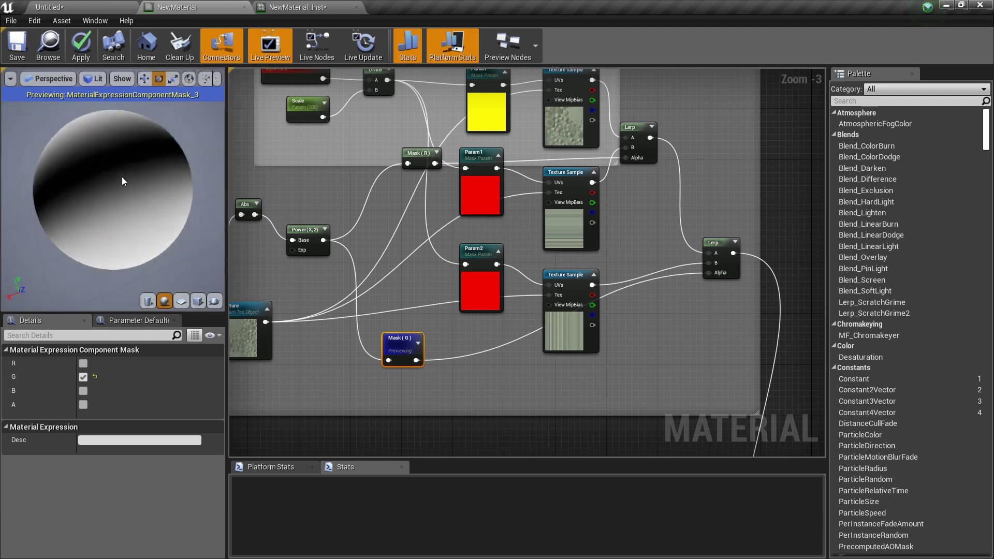
# Preview the final Lerp that blends in the third texture sample and orbit the sphere to inspect the result
pyautogui.rightClick(717, 239)
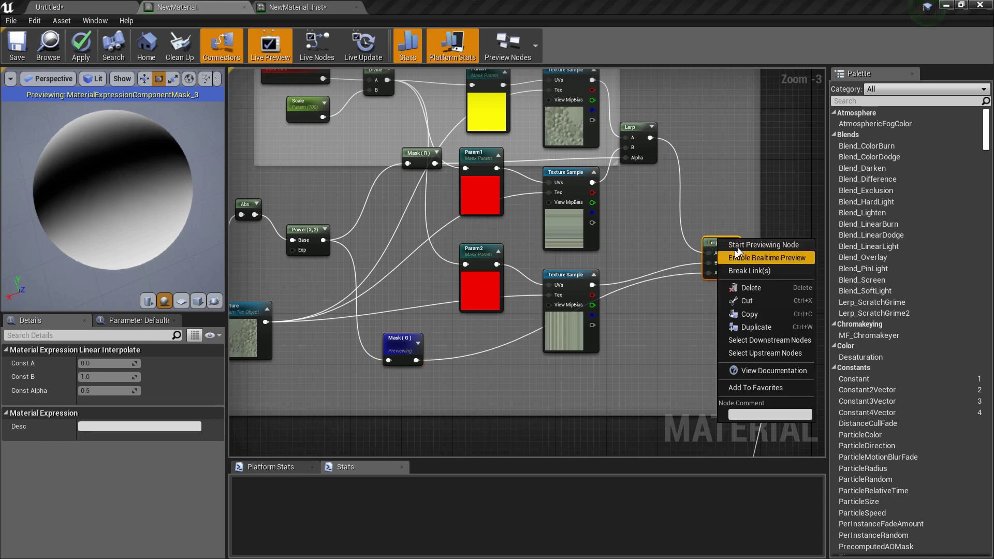
pyautogui.click(745, 257)
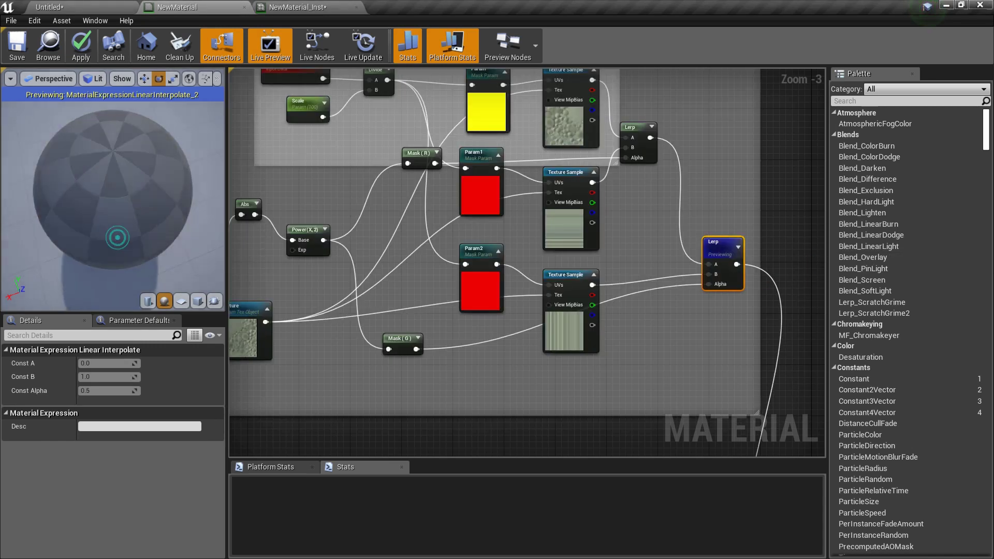
pyautogui.moveTo(113, 190); pyautogui.dragTo(176, 205)
# Add a scalar parameter named TPM_Power beside the Power node in the material graph
pyautogui.moveTo(557, 405); pyautogui.dragTo(686, 421, button='right')
pyautogui.click(363, 271)
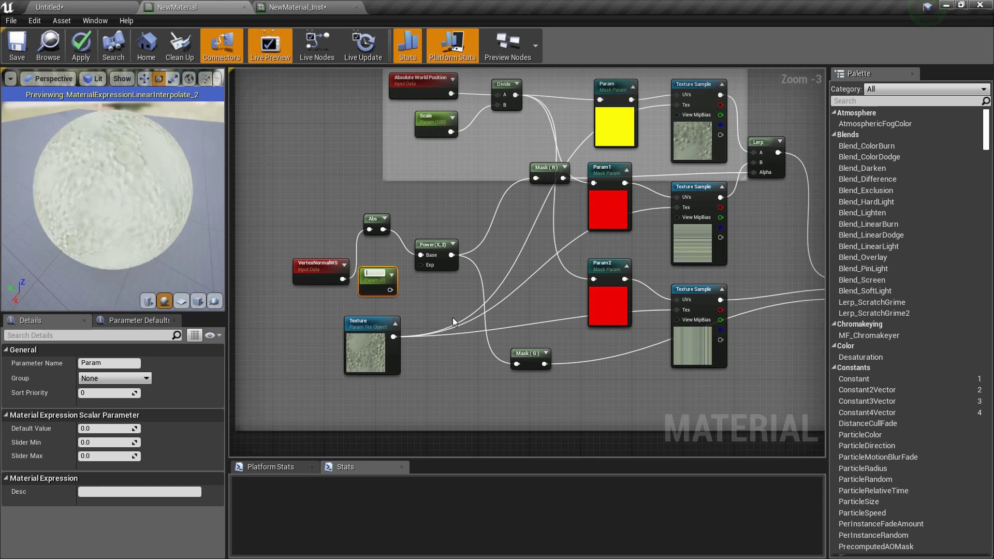
pyautogui.write('TPM_Power')
pyautogui.press('Return')
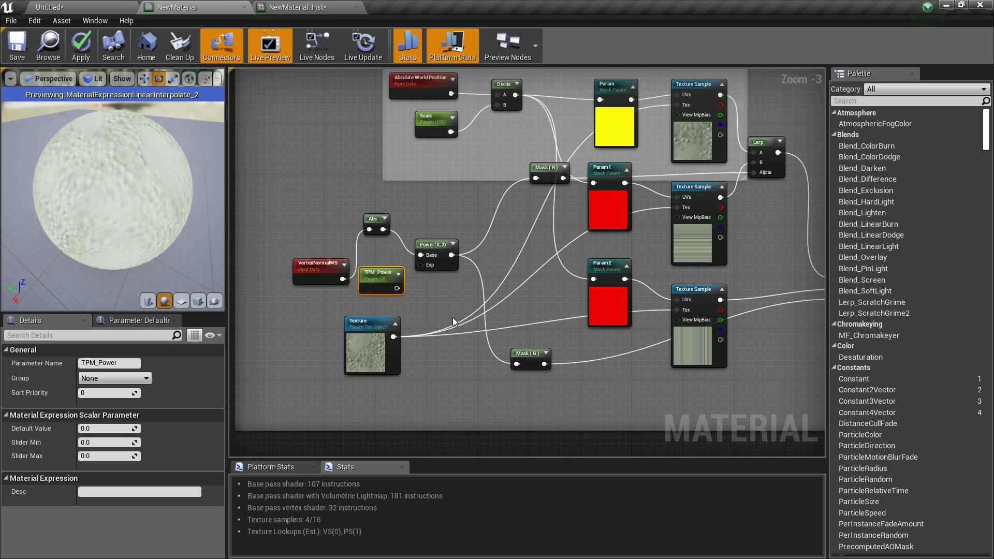
# Rename the new scalar parameter to TPM_Blend
pyautogui.click(104, 428)
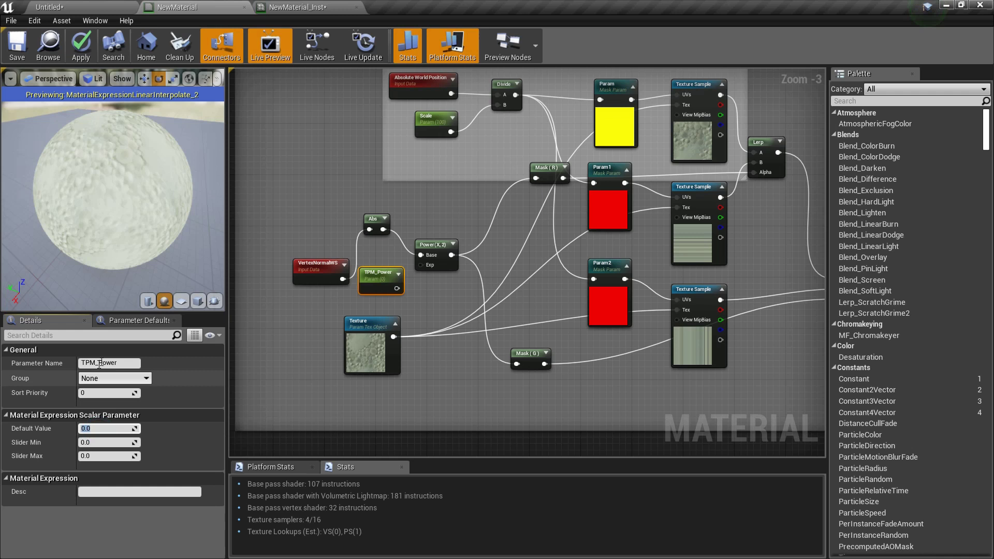
pyautogui.click(115, 362)
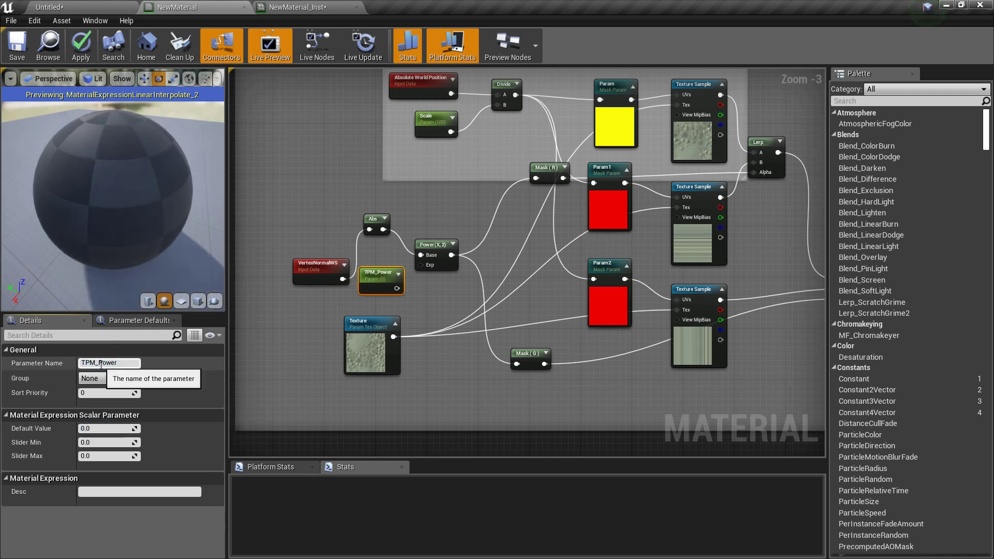
pyautogui.moveTo(99, 365); pyautogui.dragTo(138, 364)
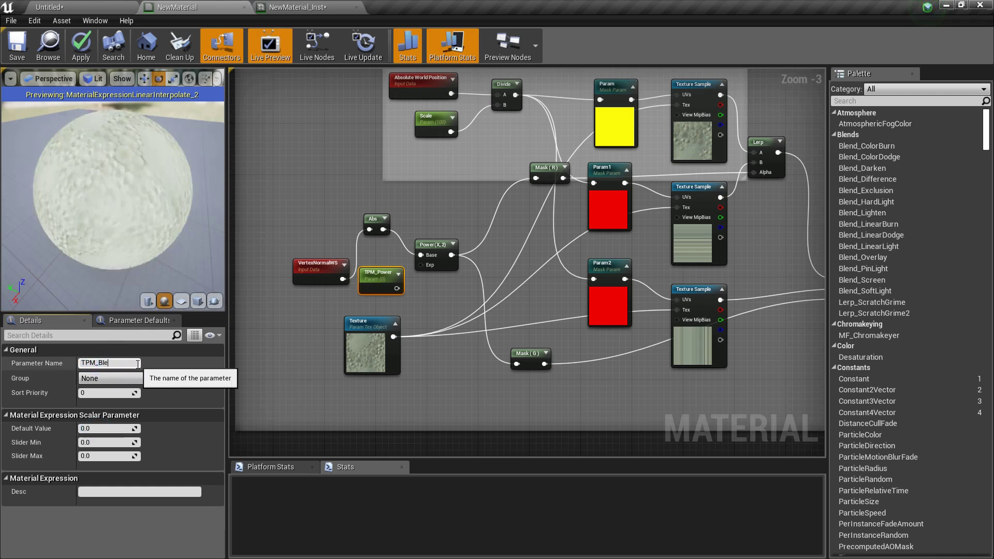
pyautogui.press('Return')
# Set TPM_Blend's default value to 2, connect it to the Power node's Exp input and apply the material
pyautogui.click(104, 429)
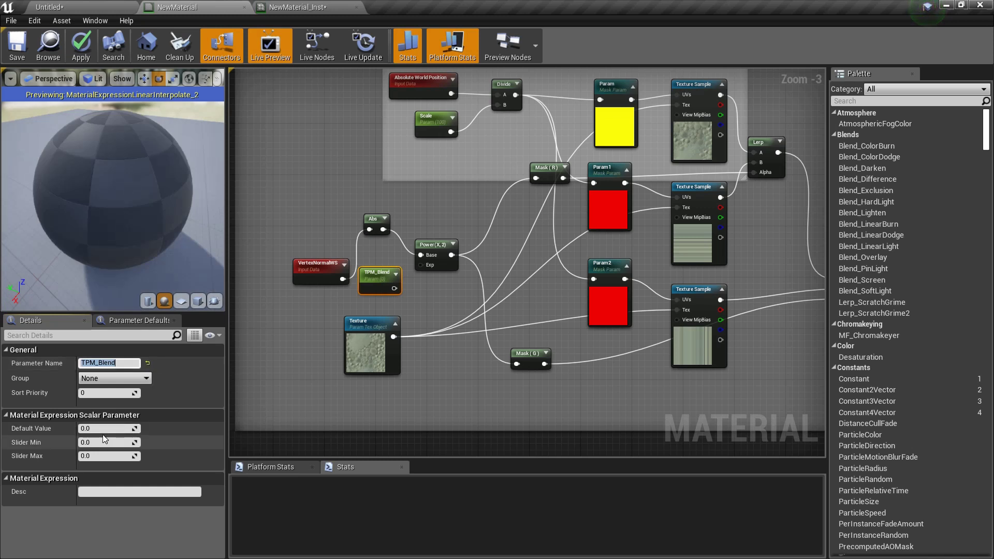
pyautogui.write('2')
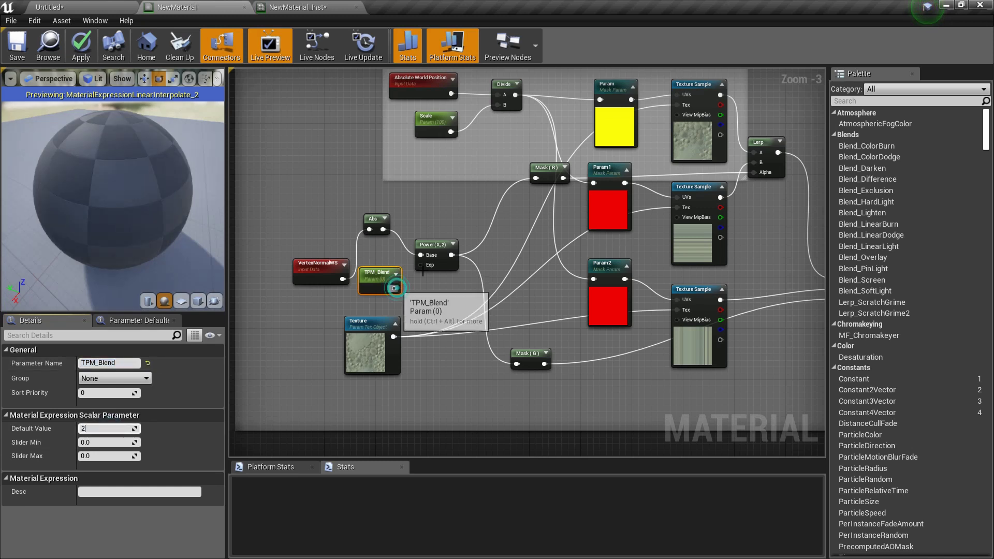
pyautogui.moveTo(397, 288); pyautogui.dragTo(420, 265)
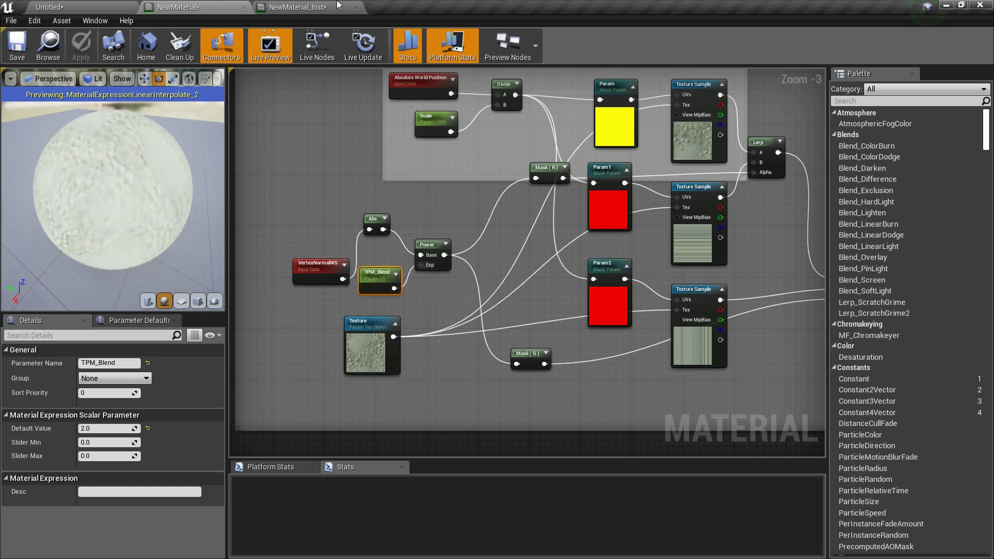
# View the material instance preview and look at the sphere in the level with the updated material
pyautogui.click(317, 7)
pyautogui.moveTo(452, 276); pyautogui.dragTo(408, 448)
pyautogui.scroll(-5, 452, 275)
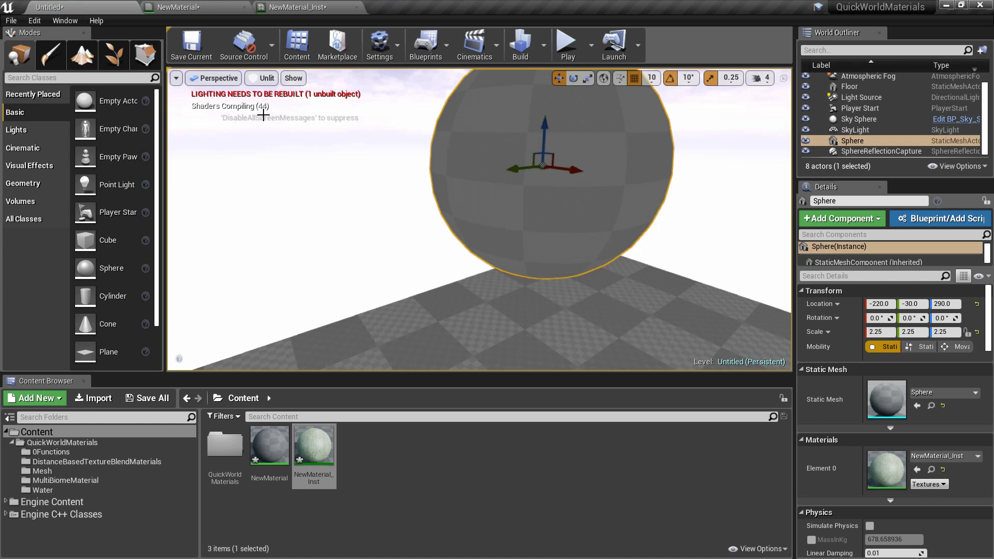
pyautogui.moveTo(412, 191); pyautogui.dragTo(230, 104, button='right')
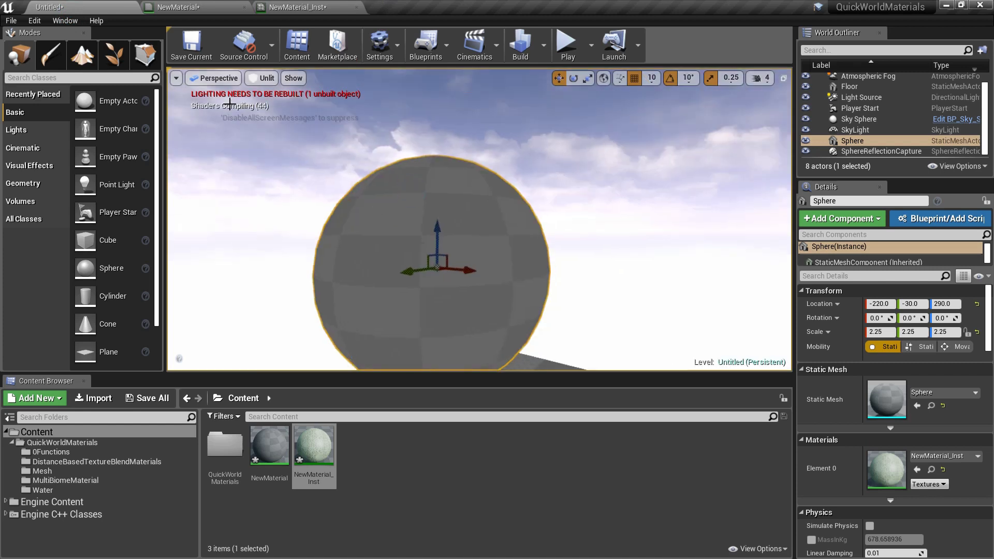
# Enable the TPM_Blend override in the material instance NewMaterial_Inst
pyautogui.click(296, 7)
pyautogui.moveTo(467, 273); pyautogui.dragTo(466, 357)
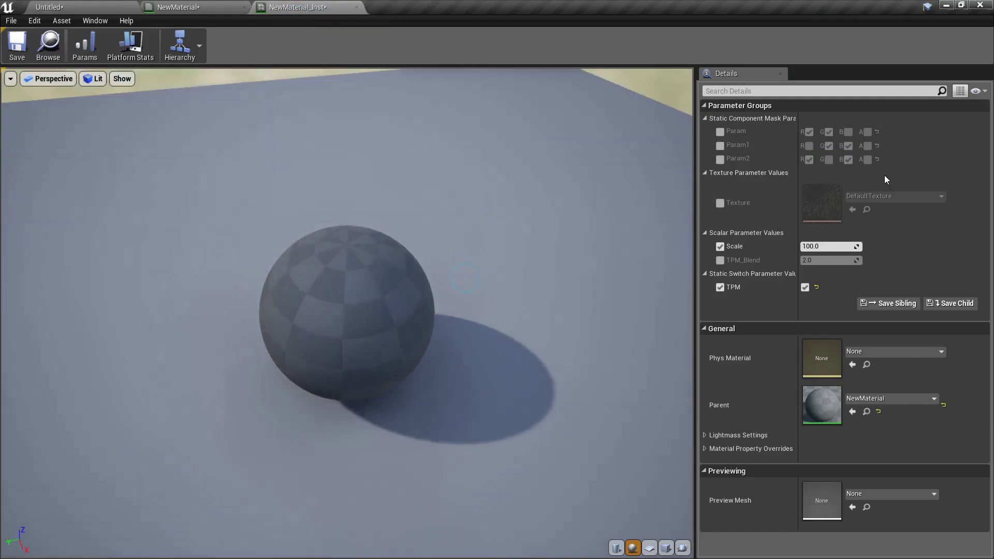
pyautogui.click(719, 260)
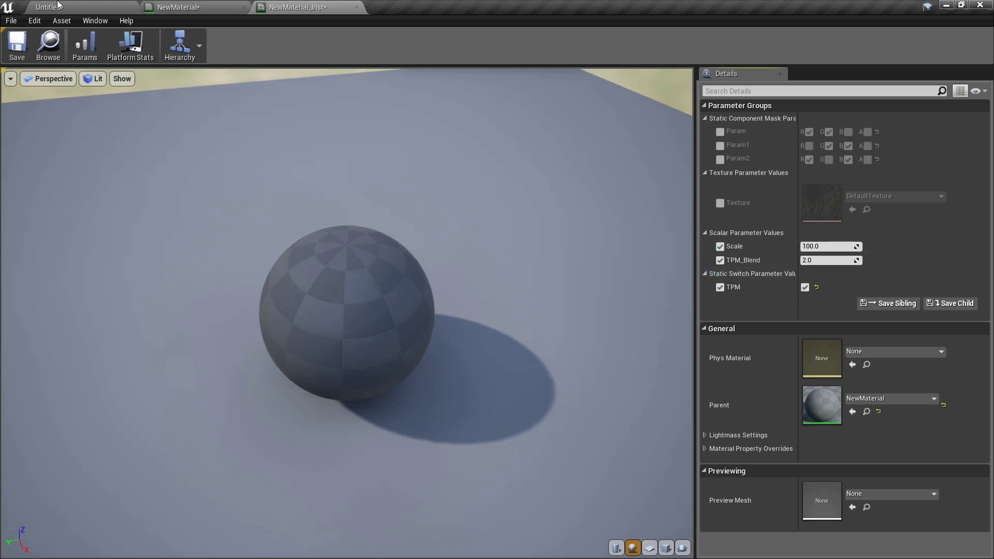
# Return to the level and look around the sphere to check its material
pyautogui.click(112, 7)
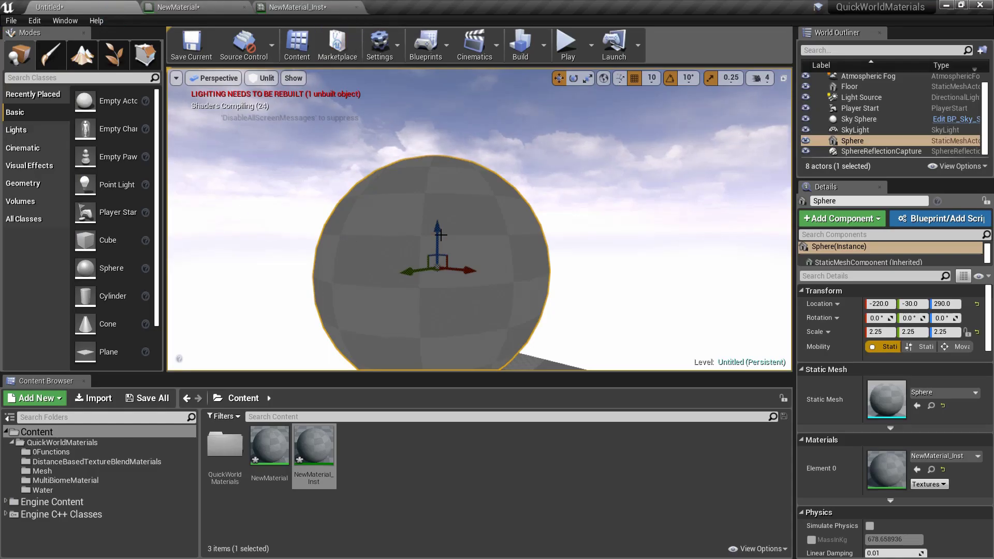
pyautogui.moveTo(441, 236); pyautogui.dragTo(393, 233, button='right')
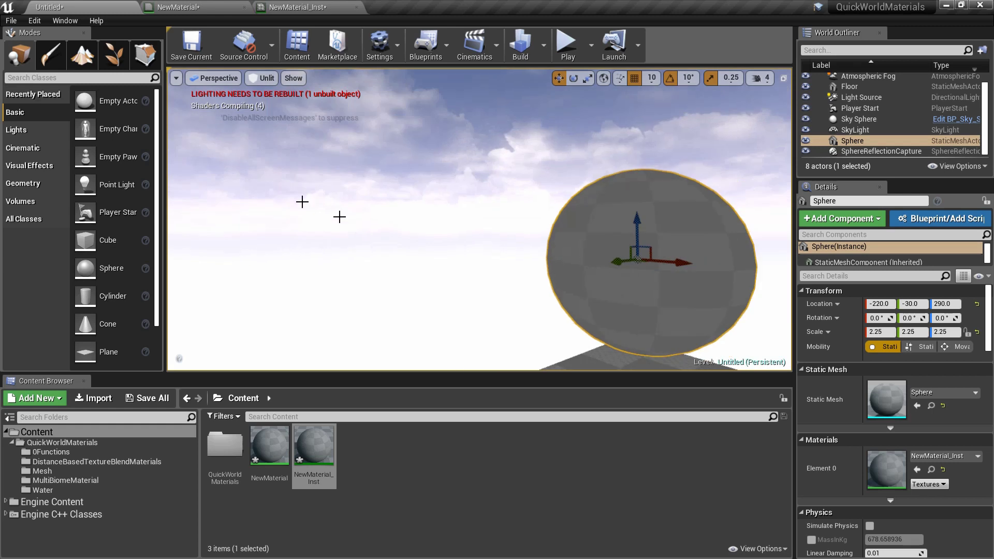
pyautogui.moveTo(340, 217); pyautogui.dragTo(303, 201, button='right')
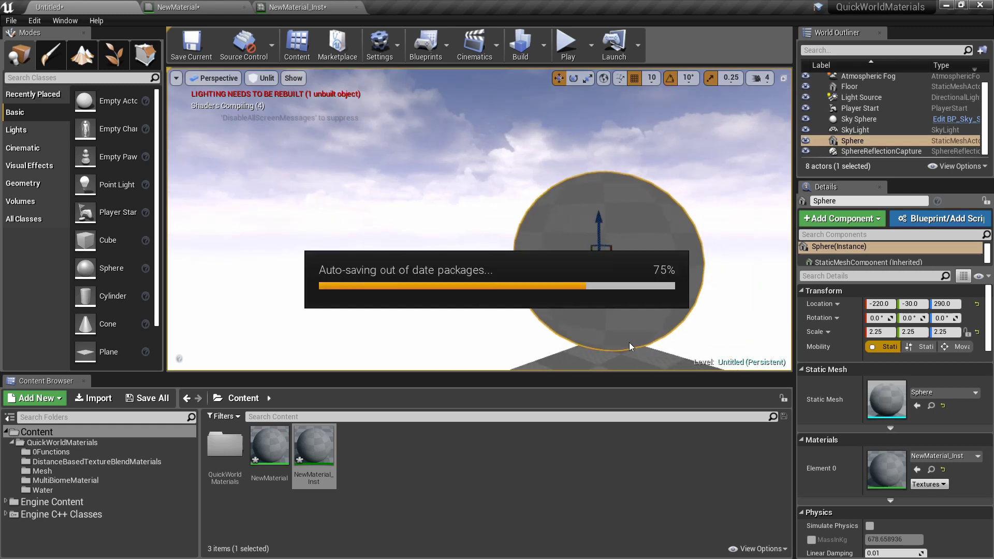
pyautogui.moveTo(629, 343); pyautogui.dragTo(507, 243, button='right')
# In NewMaterial_Inst, raise TPM_Blend to about 7.18, and reduce it to about 2.96 to compare the blend sharpness
pyautogui.click(293, 12)
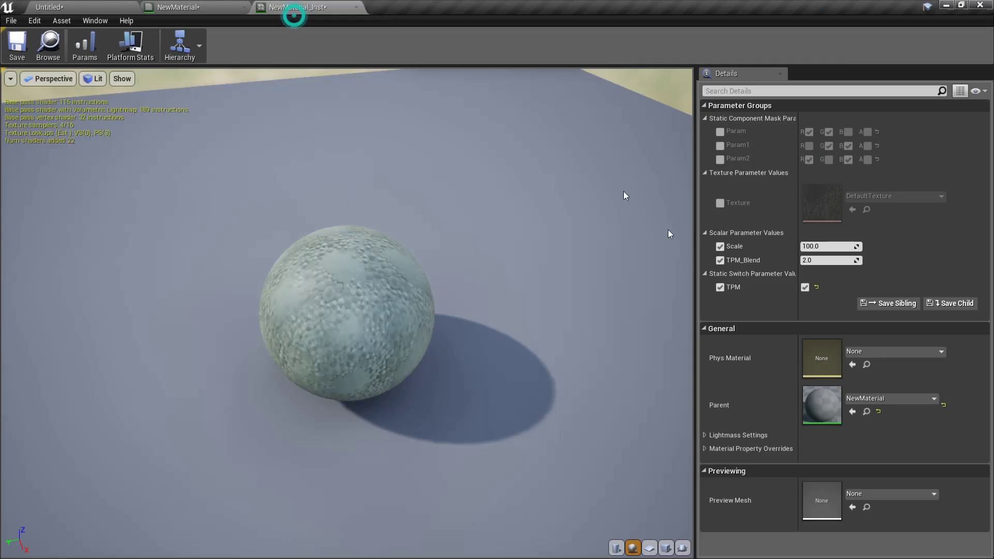
pyautogui.moveTo(828, 260); pyautogui.dragTo(855, 260)
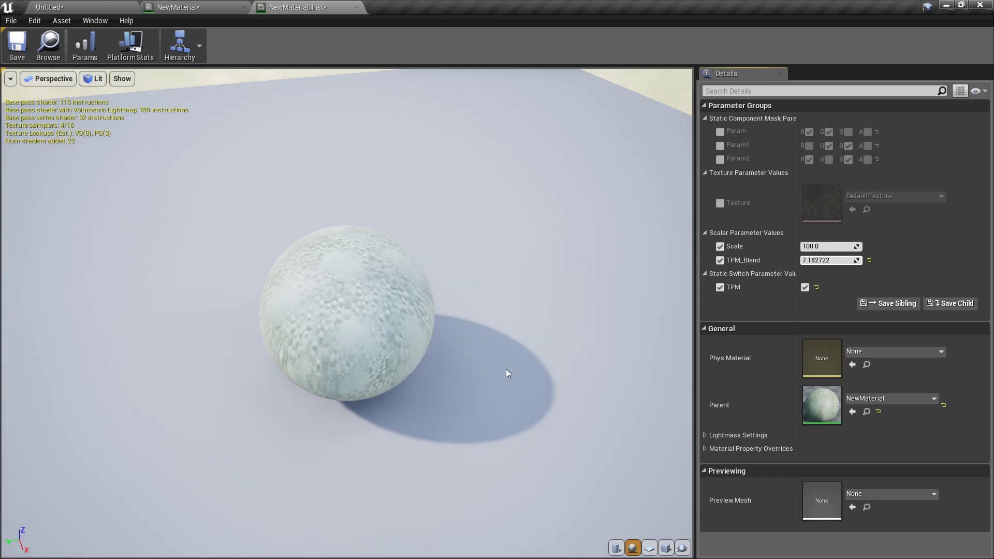
pyautogui.click(450, 317)
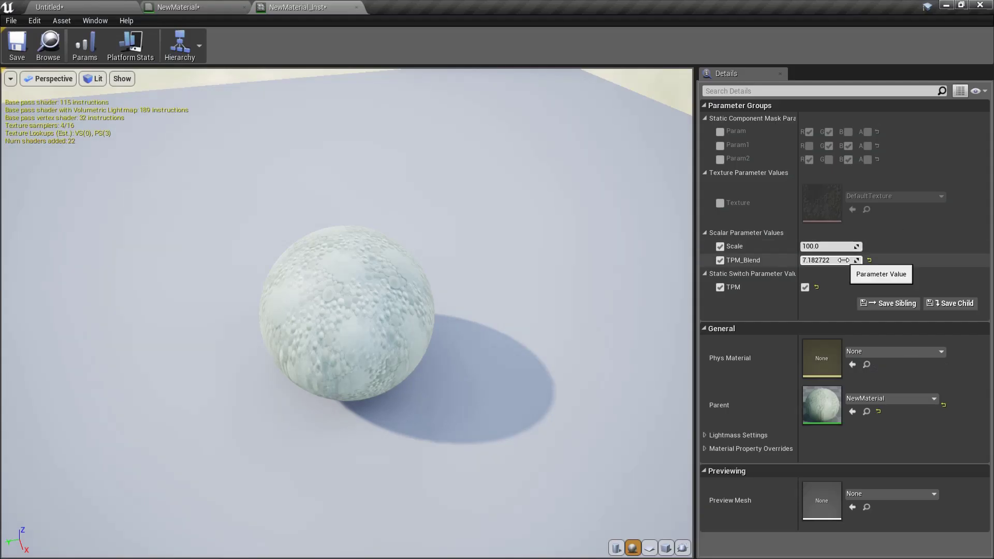
pyautogui.moveTo(843, 260)
pyautogui.mouseDown()
pyautogui.moveTo(826, 261)
pyautogui.moveTo(880, 260)
pyautogui.moveTo(831, 261)
pyautogui.mouseUp()
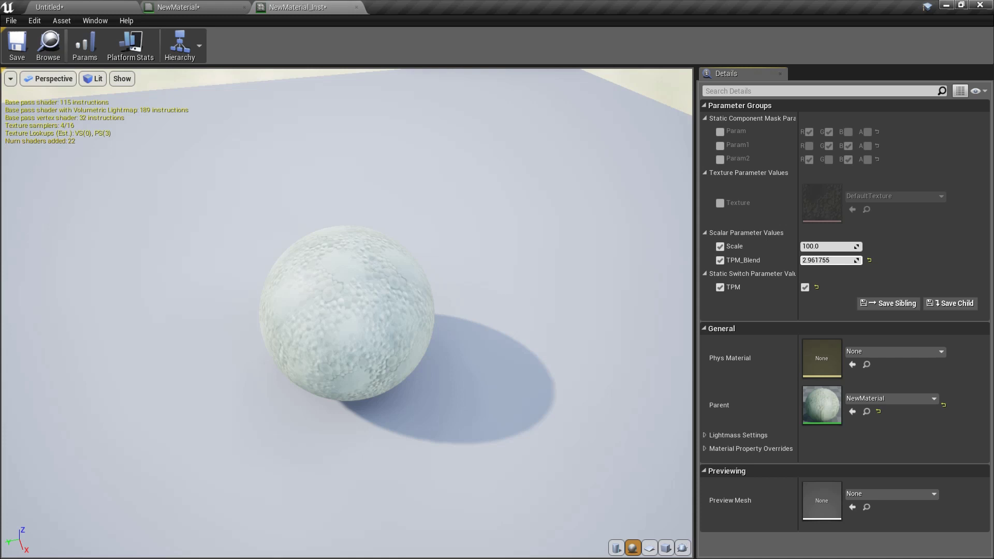
pyautogui.click(378, 201)
# Focus on the sphere in the level and inspect the blending between the triplanar projections
pyautogui.click(95, 9)
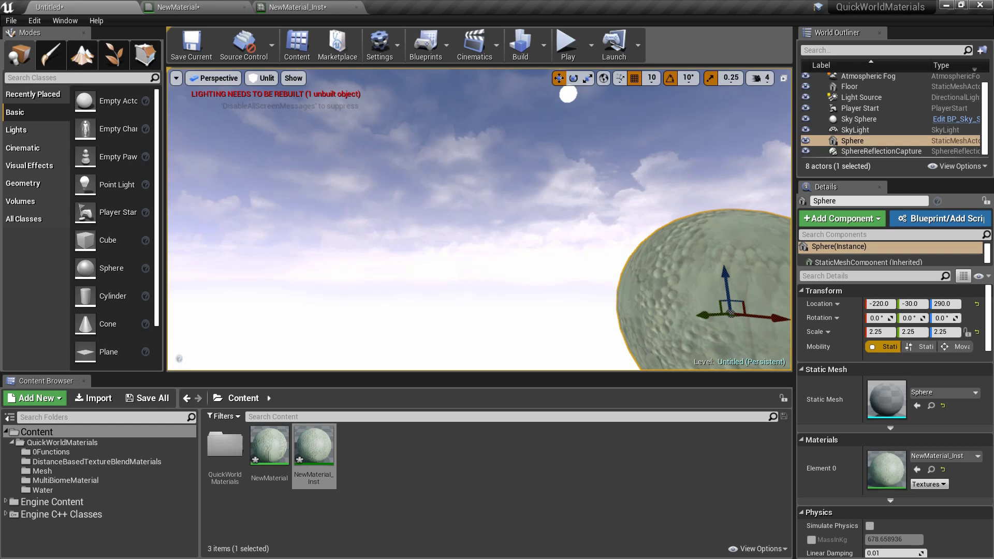
pyautogui.press('f')
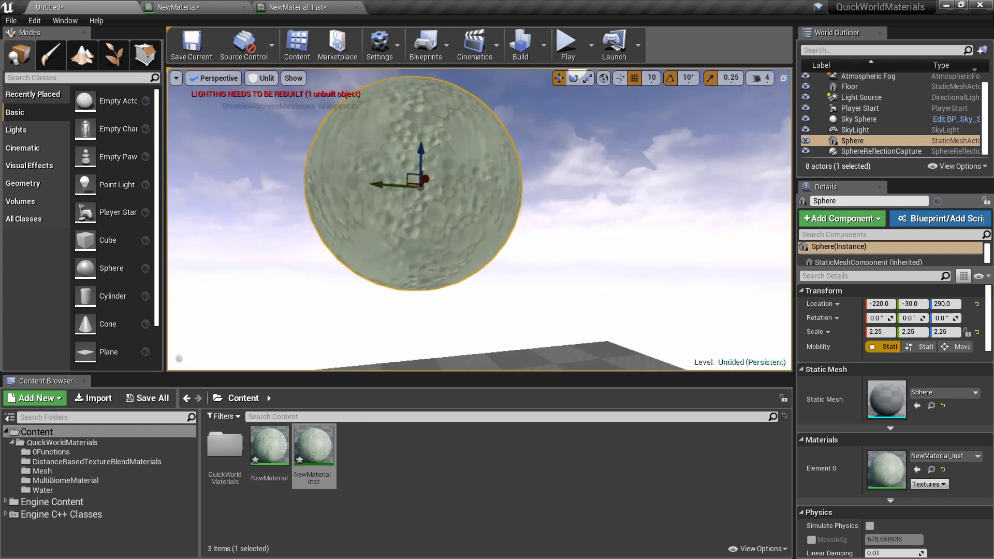
pyautogui.moveTo(517, 218); pyautogui.dragTo(539, 237, button='right')
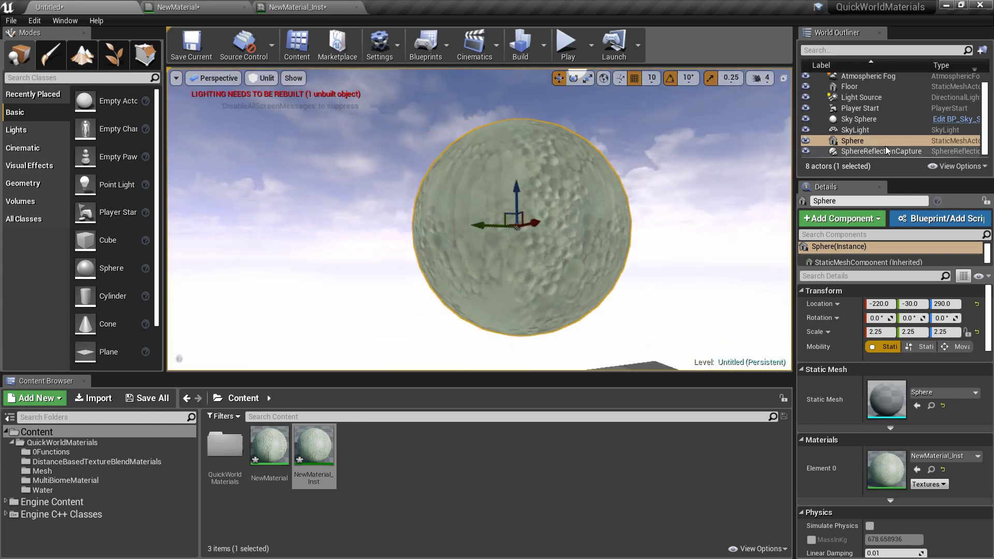